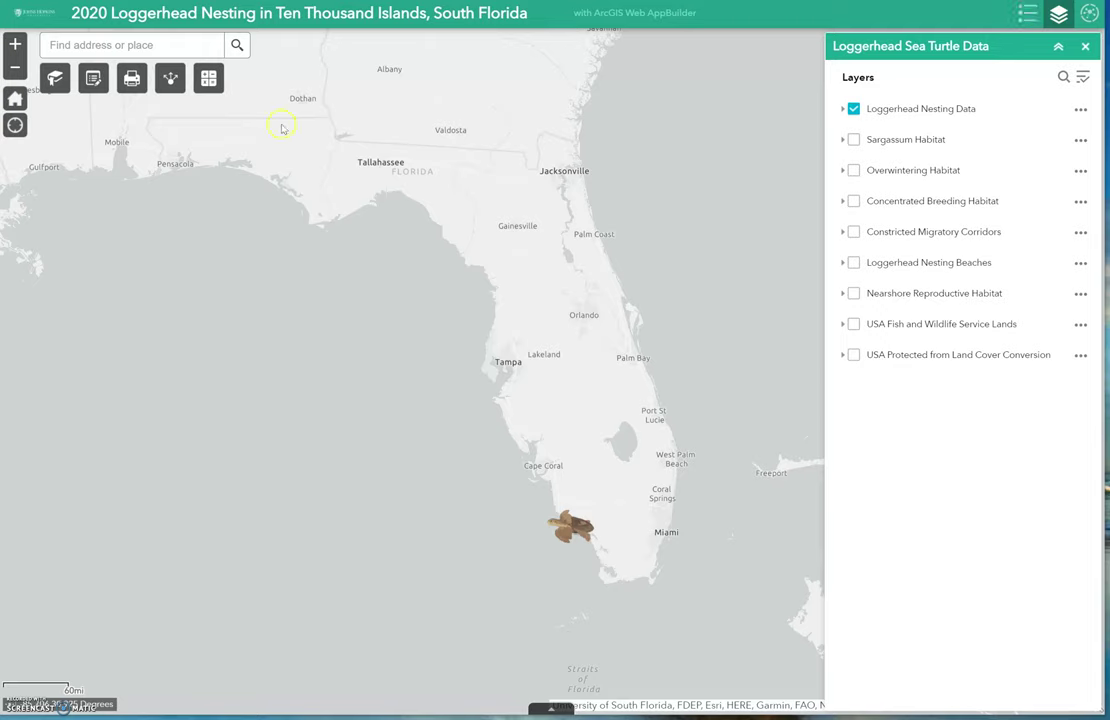
- Review the list of saved map bookmarks and close it
{"action": "left_click", "coordinate": [55, 80]}
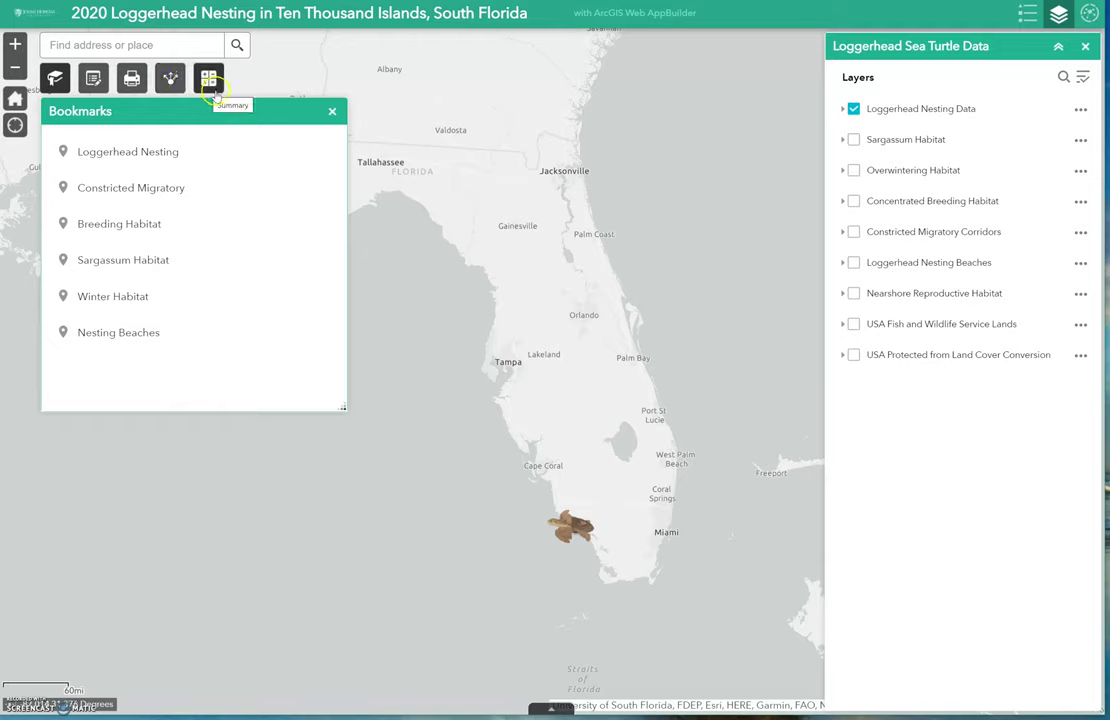
{"action": "left_click", "coordinate": [333, 115]}
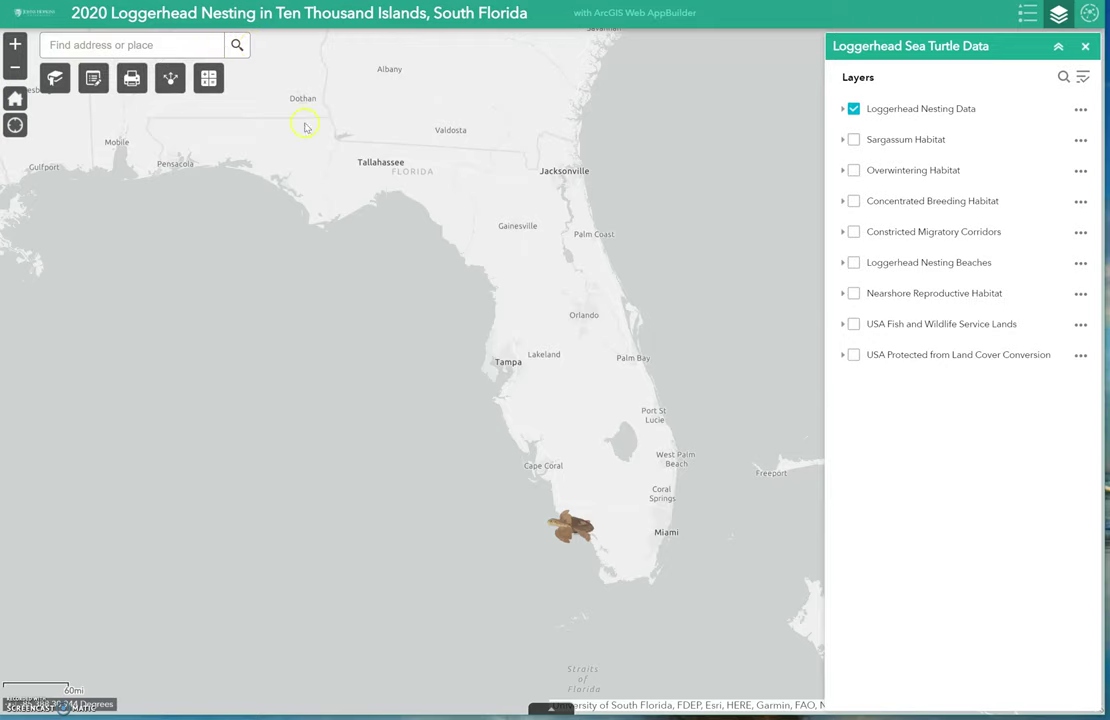
- Explore the map from Florida out to the western United States and return to the default map extent
{"action": "scroll", "coordinate": [387, 265], "scroll_direction": "down", "scroll_amount": 1}
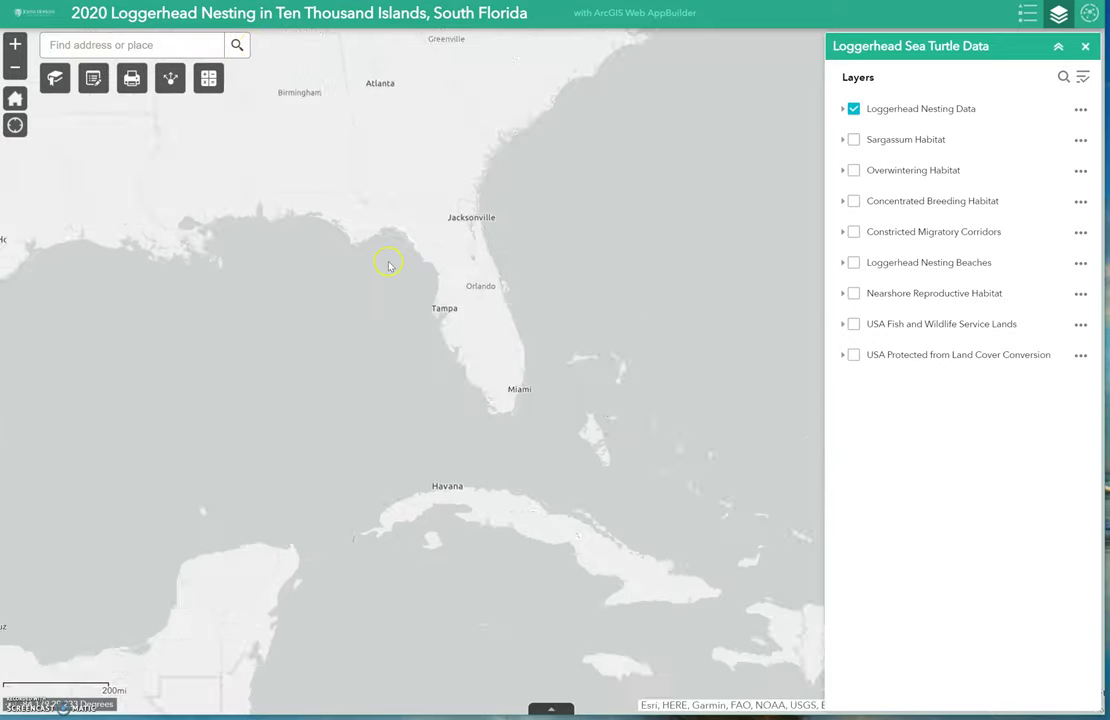
{"action": "scroll", "coordinate": [409, 292], "scroll_direction": "down", "scroll_amount": 1}
{"action": "scroll", "coordinate": [408, 293], "scroll_direction": "up", "scroll_amount": 1}
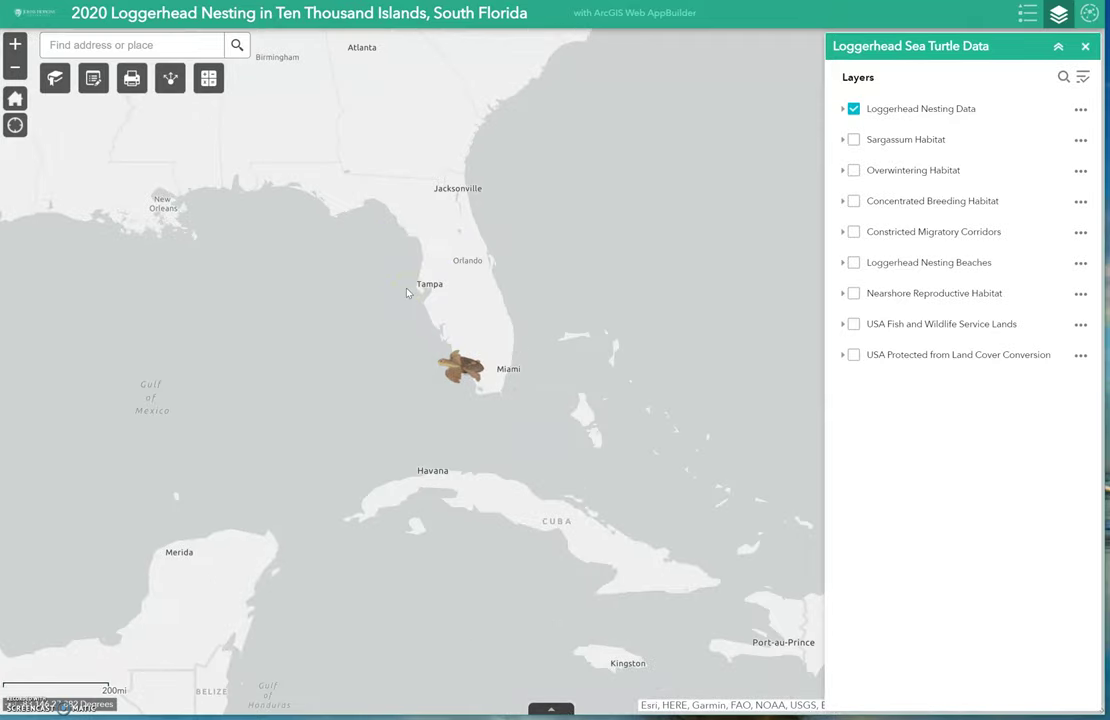
{"action": "scroll", "coordinate": [352, 250], "scroll_direction": "down", "scroll_amount": 1}
{"action": "left_click_drag", "start_coordinate": [284, 222], "coordinate": [441, 330]}
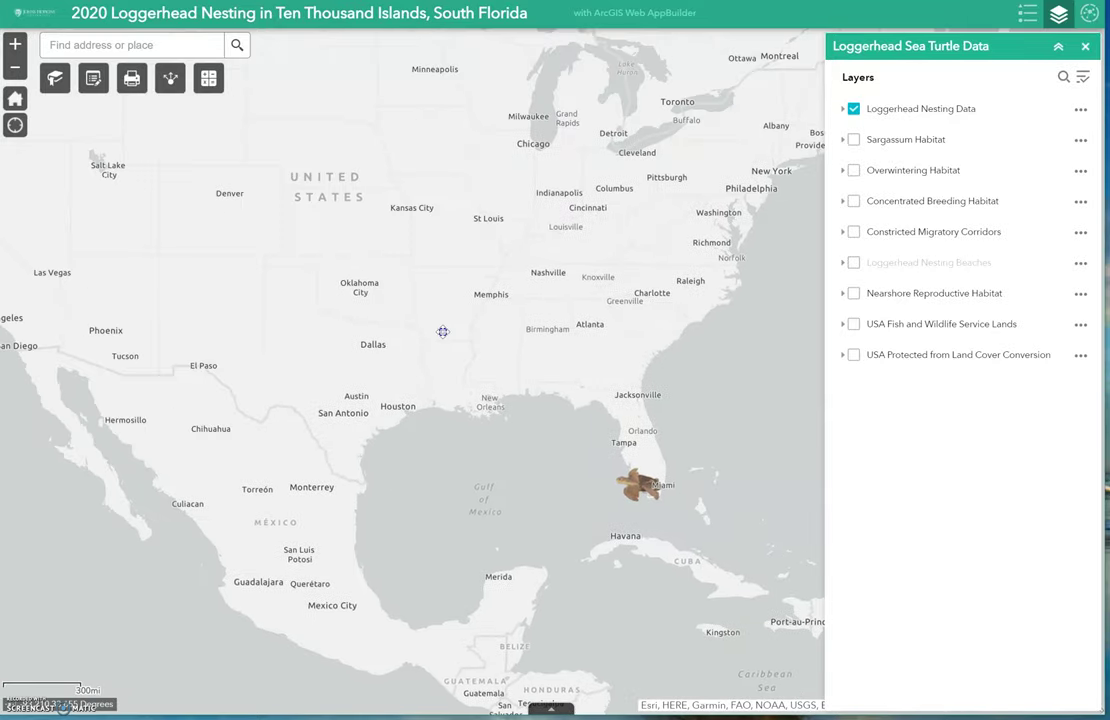
{"action": "left_click_drag", "start_coordinate": [280, 273], "coordinate": [370, 310]}
{"action": "left_click_drag", "start_coordinate": [94, 193], "coordinate": [322, 255]}
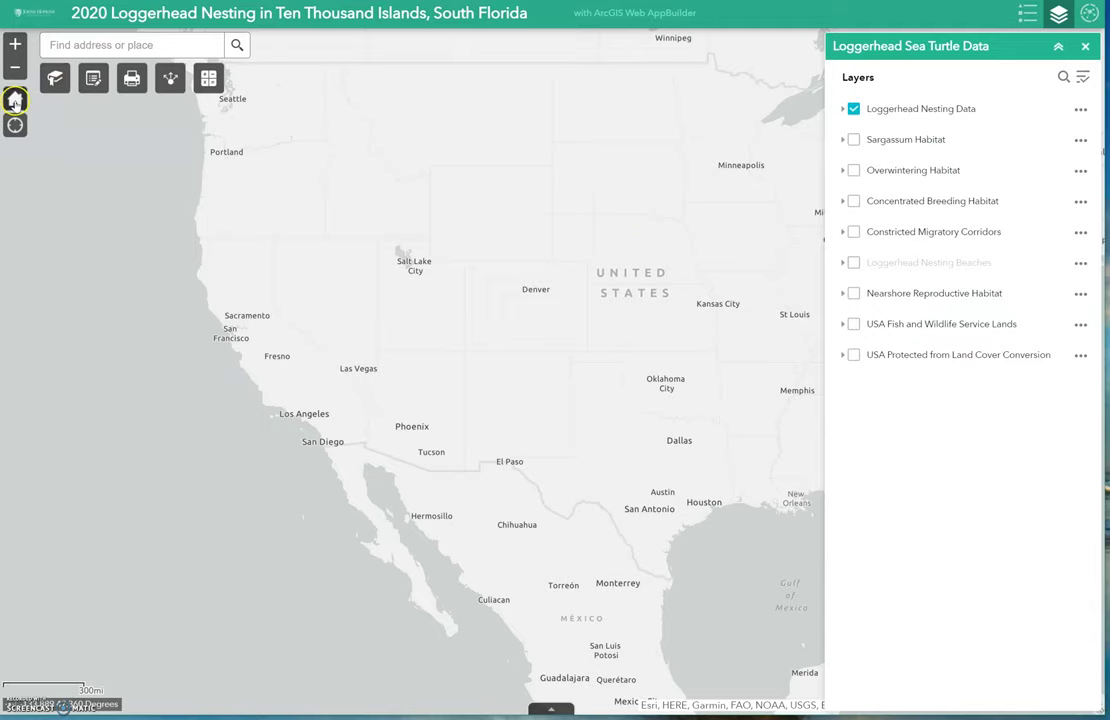
{"action": "left_click", "coordinate": [14, 100]}
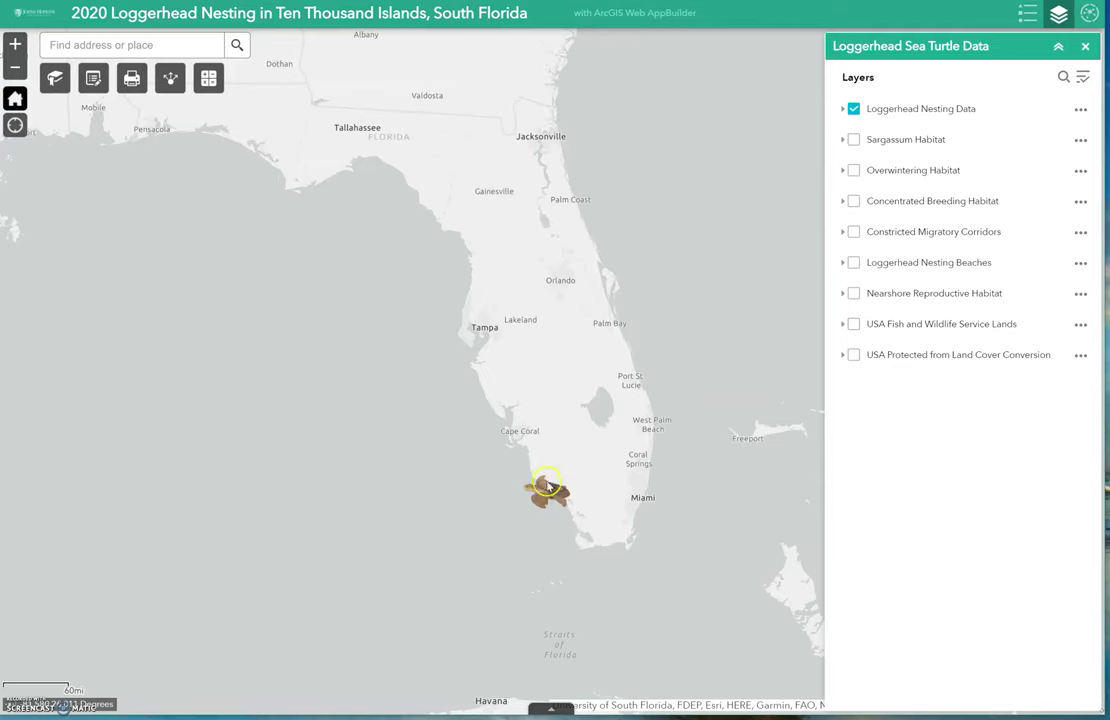
- View the legend for the Loggerhead Nesting Data layer and return to the layer list
{"action": "left_click", "coordinate": [1024, 16]}
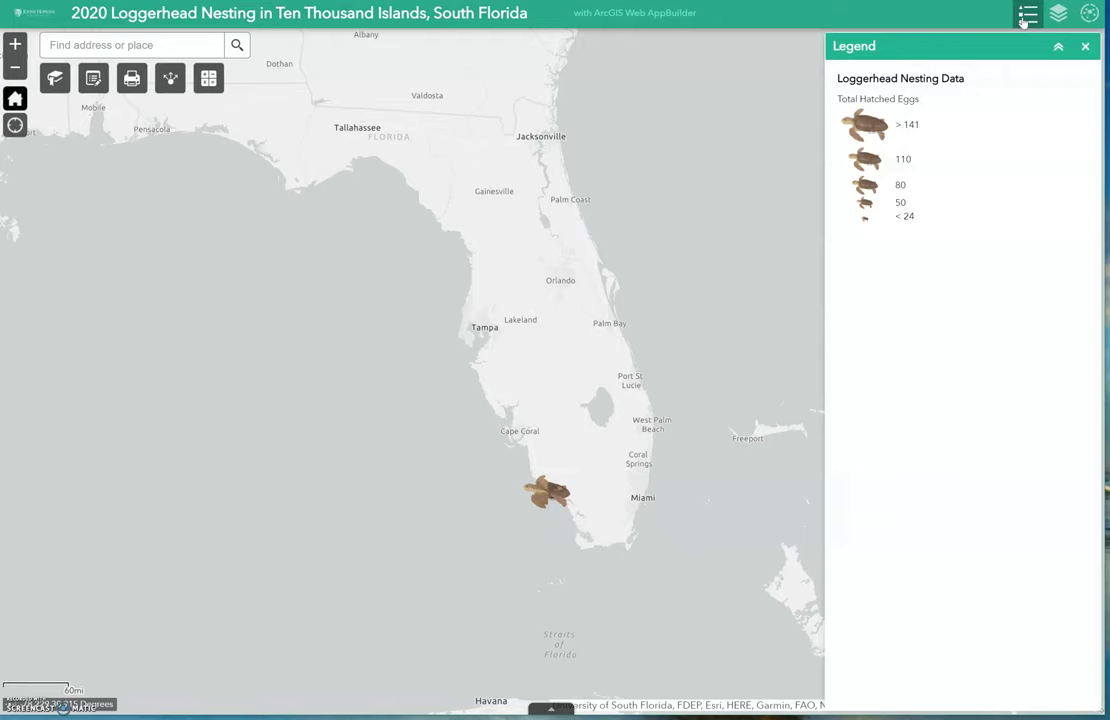
{"action": "left_click", "coordinate": [1058, 15]}
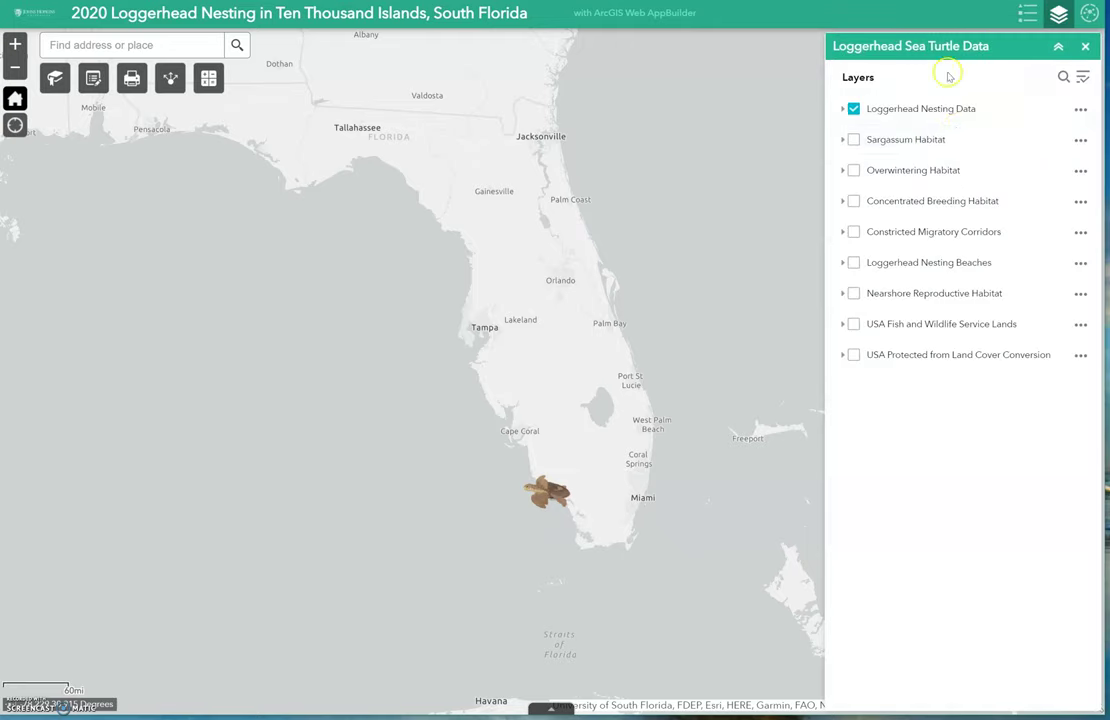
{"action": "left_click", "coordinate": [1089, 12]}
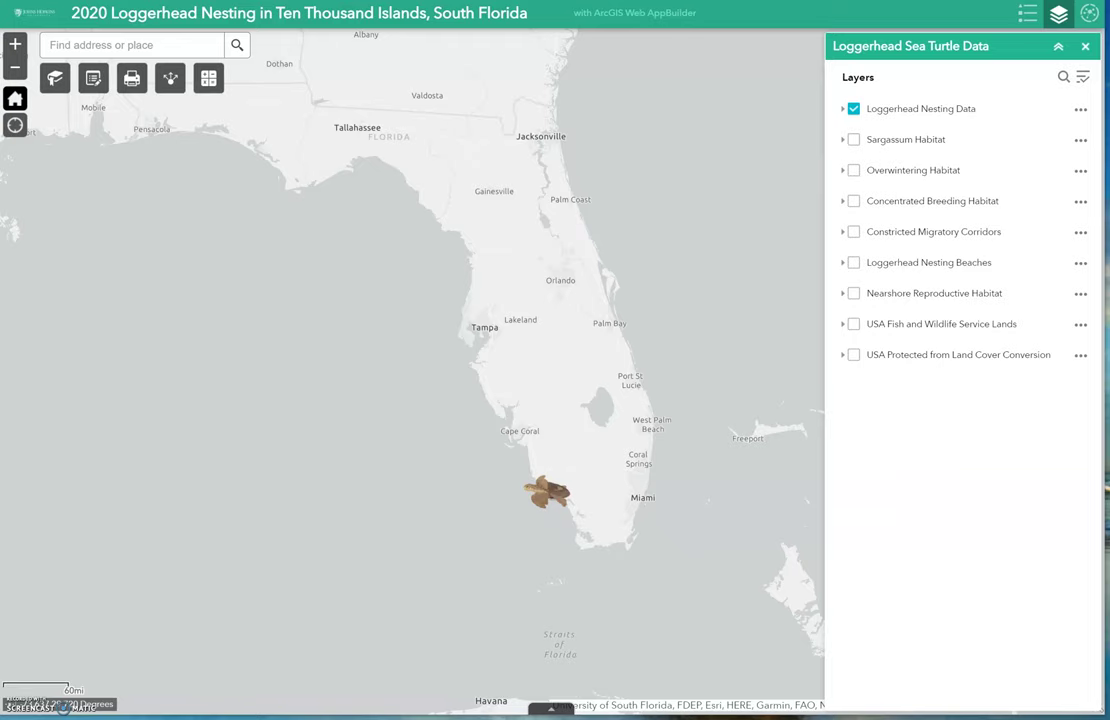
- Turn on the Sargassum Habitat layer and zoom the map to the Sargassum Habitat bookmark
{"action": "left_click", "coordinate": [853, 141]}
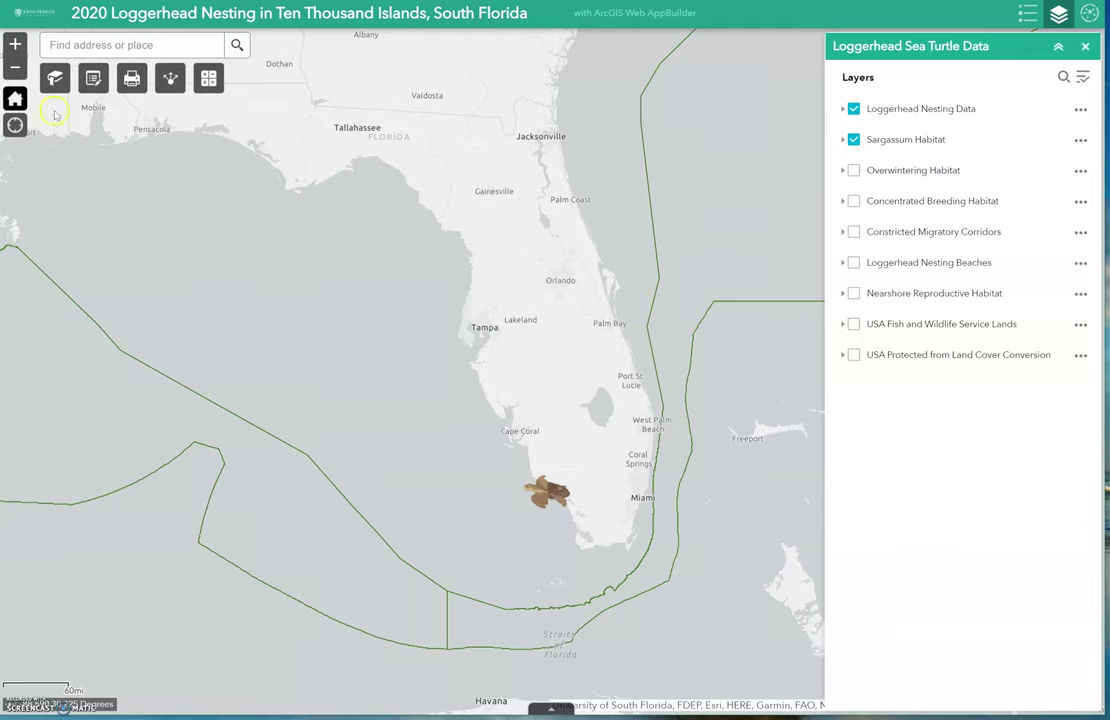
{"action": "left_click", "coordinate": [57, 78]}
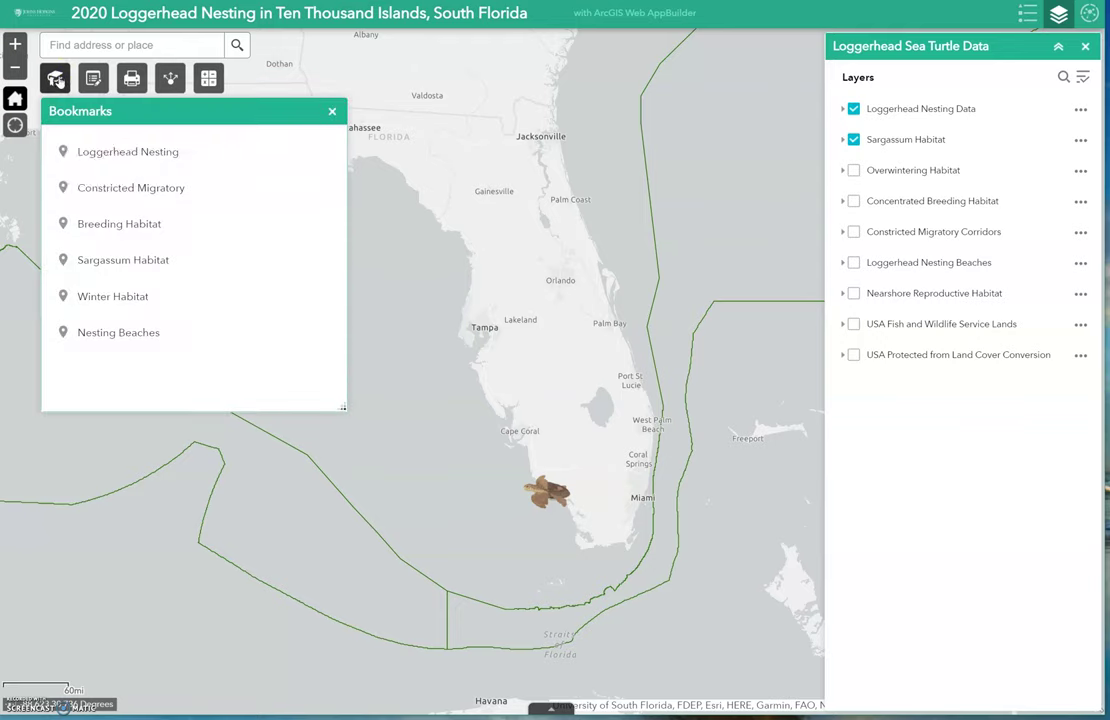
{"action": "left_click", "coordinate": [120, 263]}
{"action": "left_click", "coordinate": [332, 111]}
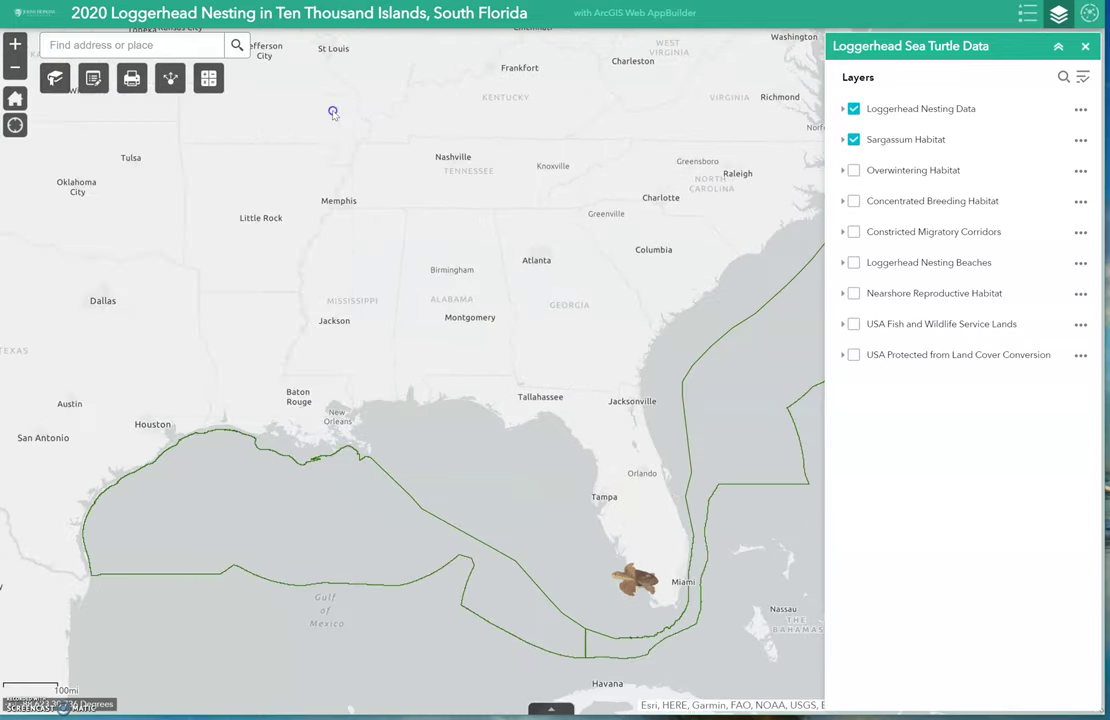
- Inspect the pop-up of the sargassum habitat area off the Atlantic coast east of Jacksonville and close it
{"action": "scroll", "coordinate": [640, 515], "scroll_direction": "down", "scroll_amount": 1}
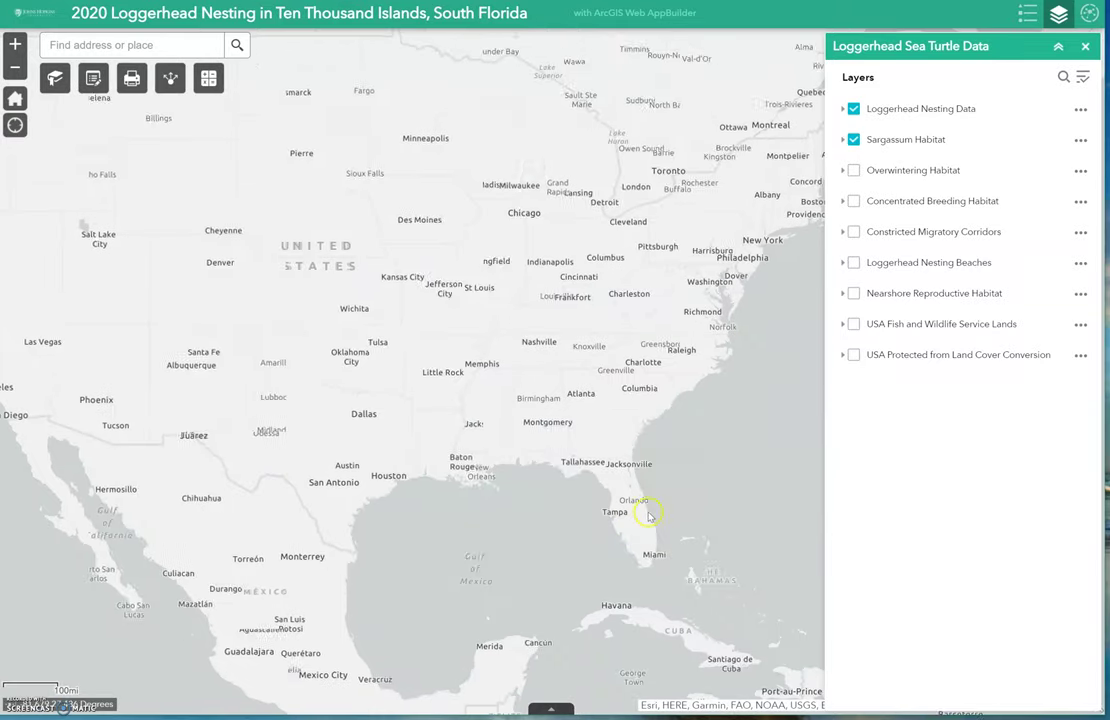
{"action": "left_click_drag", "start_coordinate": [647, 515], "coordinate": [498, 444]}
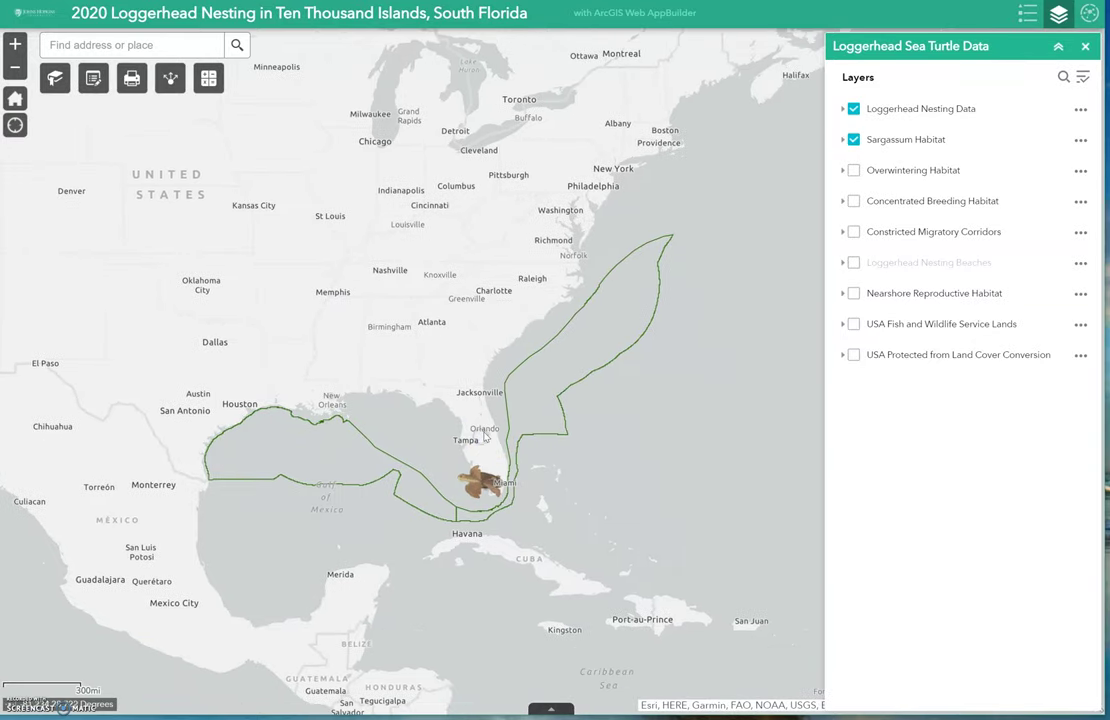
{"action": "left_click", "coordinate": [545, 384]}
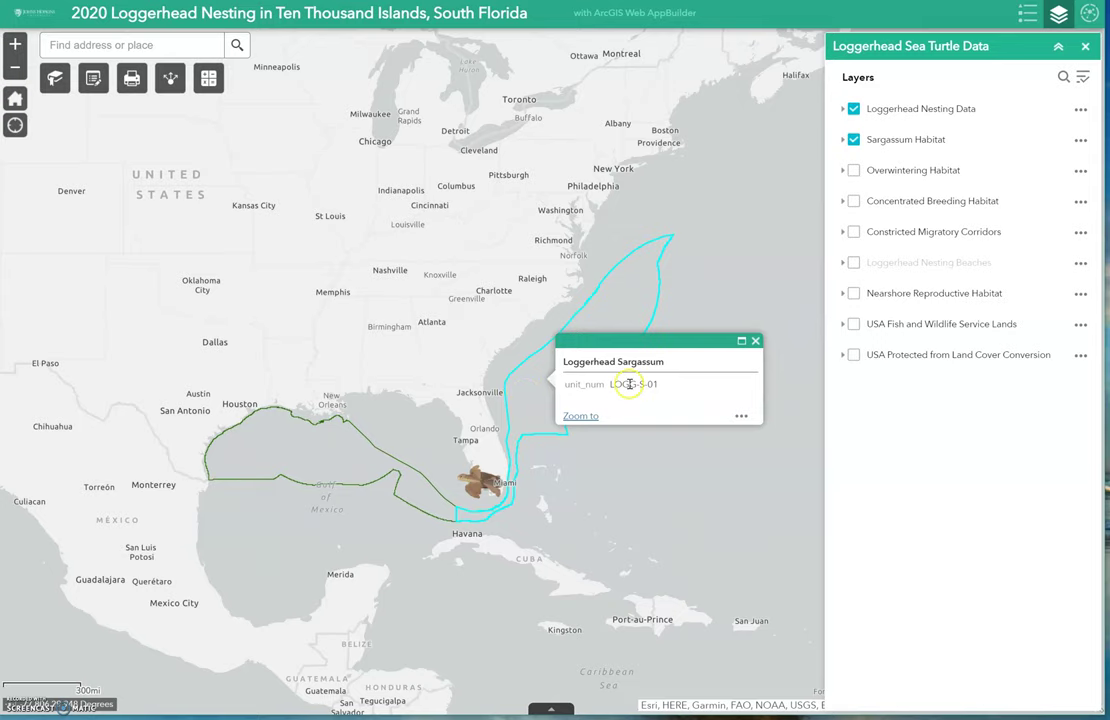
{"action": "left_click", "coordinate": [756, 342]}
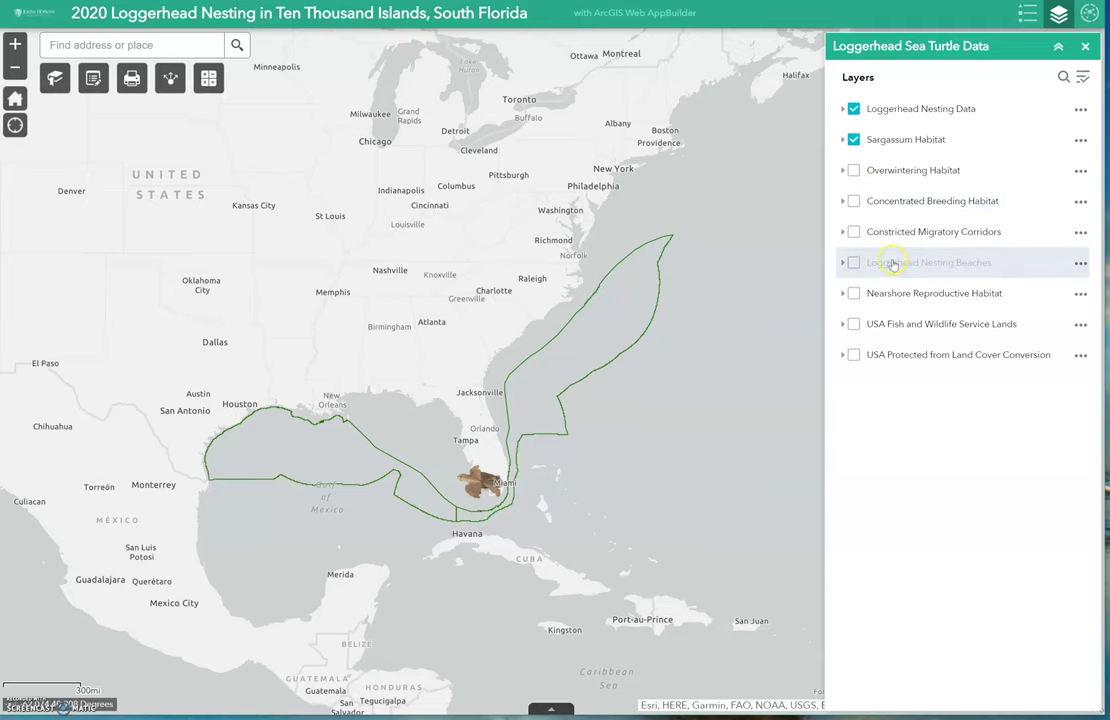
- Turn on the Nearshore Reproductive Habitat layer and inspect the habitat strip along the coast near Melbourne and Palm Bay
{"action": "left_click", "coordinate": [855, 295]}
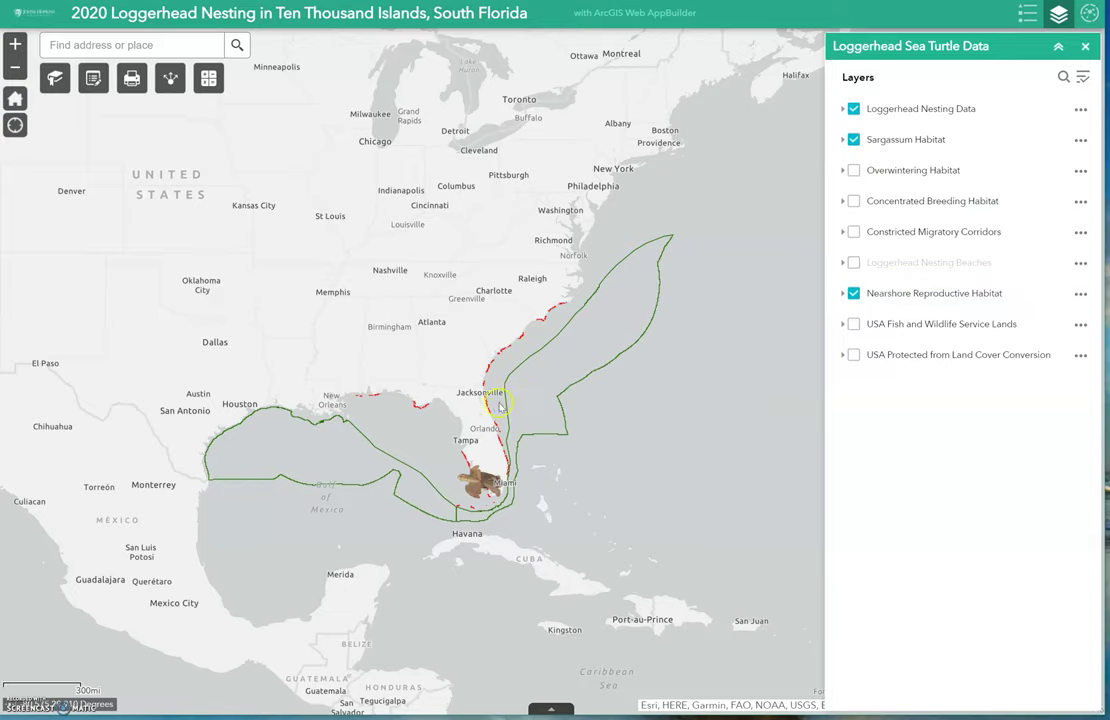
{"action": "scroll", "coordinate": [502, 416], "scroll_direction": "up", "scroll_amount": 1}
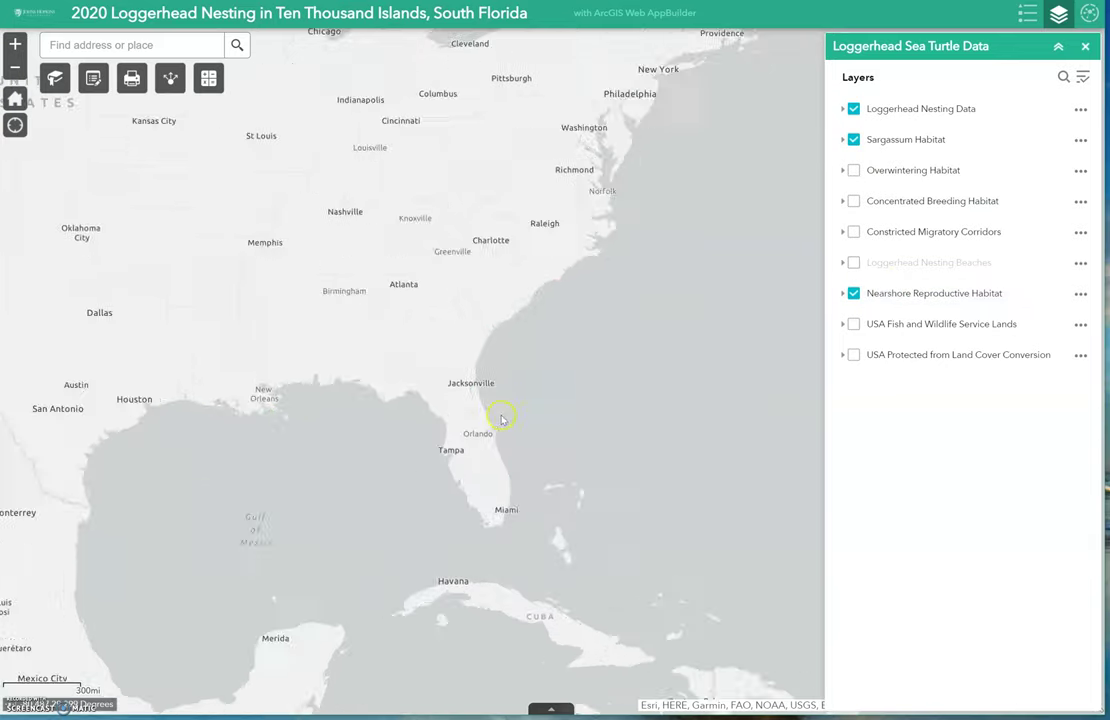
{"action": "scroll", "coordinate": [503, 463], "scroll_direction": "up", "scroll_amount": 1}
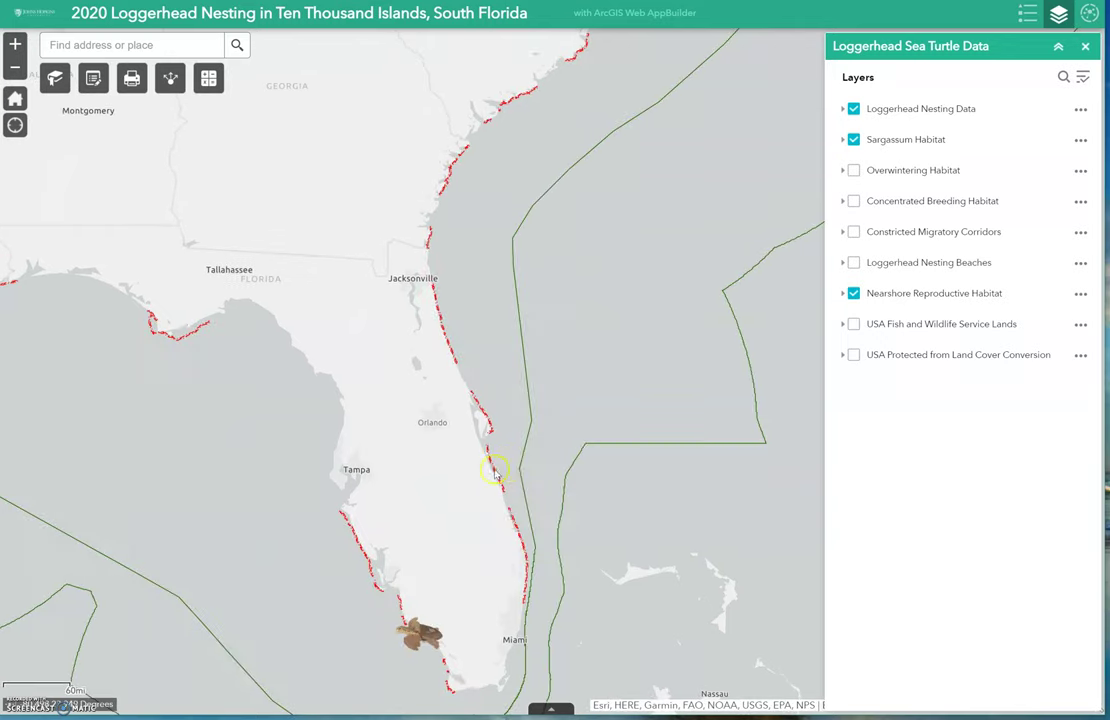
{"action": "scroll", "coordinate": [505, 465], "scroll_direction": "up", "scroll_amount": 1}
{"action": "scroll", "coordinate": [498, 480], "scroll_direction": "up", "scroll_amount": 1}
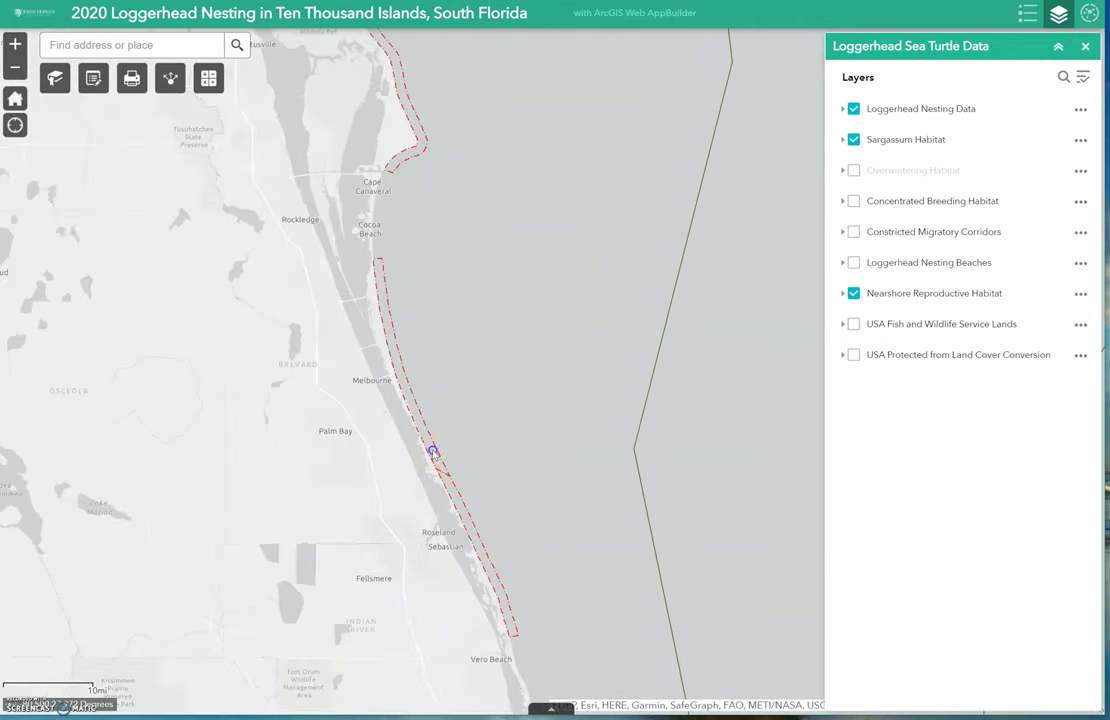
{"action": "left_click", "coordinate": [434, 455]}
{"action": "left_click", "coordinate": [645, 413]}
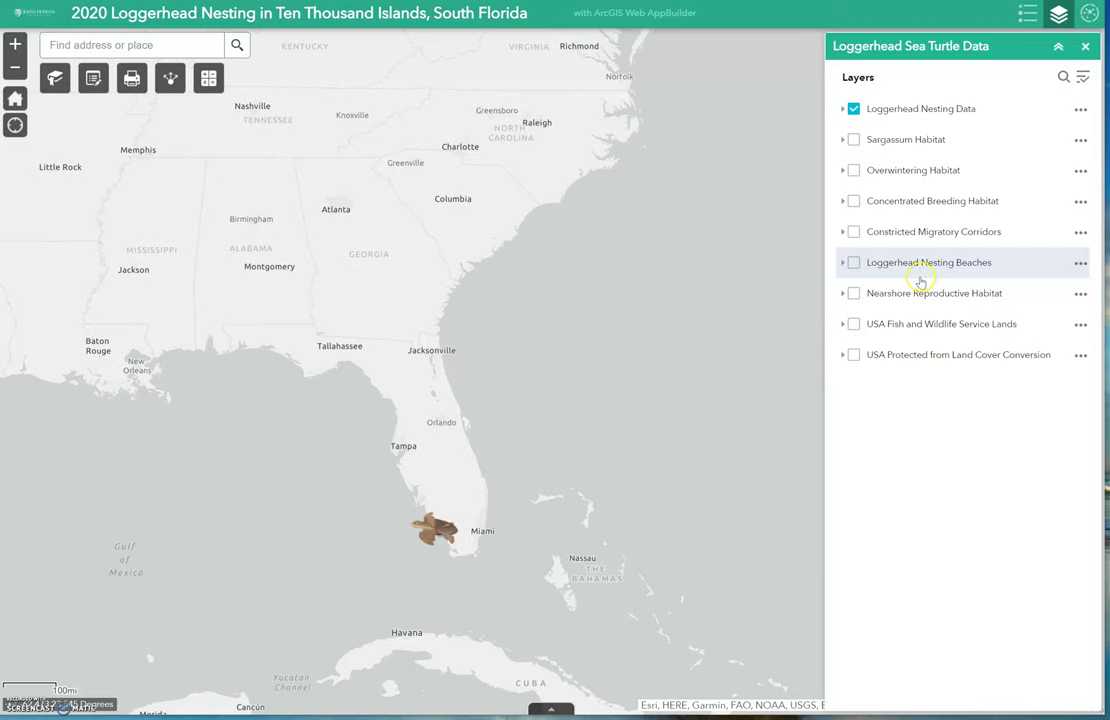
- Turn on the Concentrated Breeding Habitat layer and zoom the map to its extent
{"action": "left_click", "coordinate": [853, 201]}
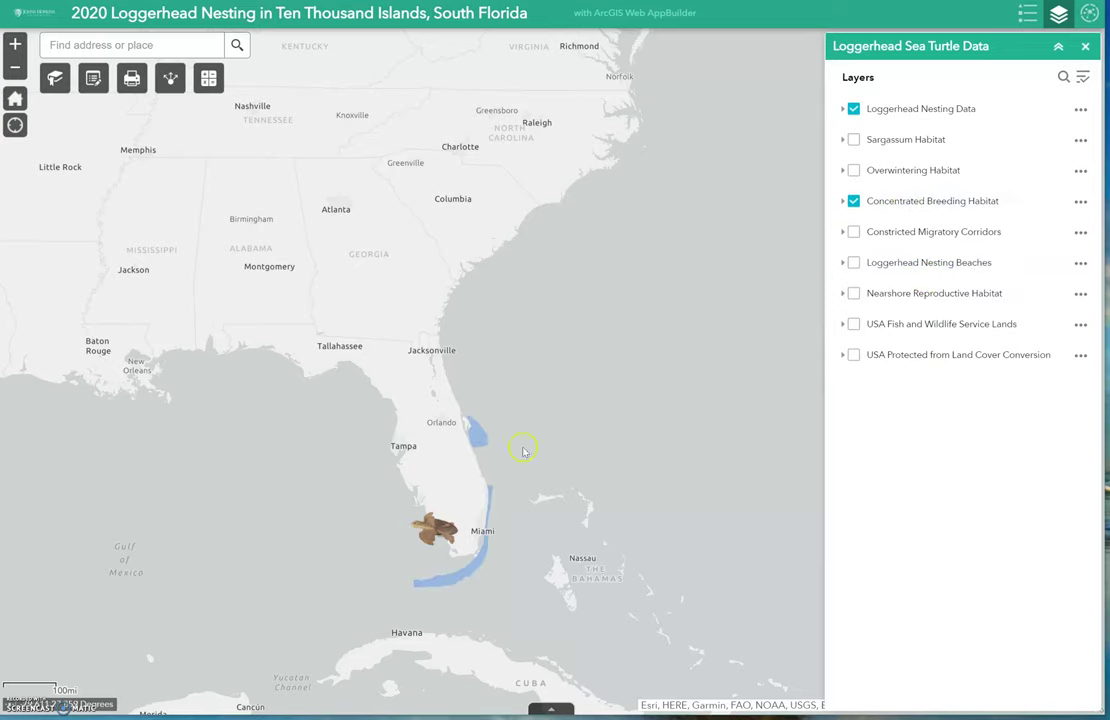
{"action": "left_click", "coordinate": [1080, 203]}
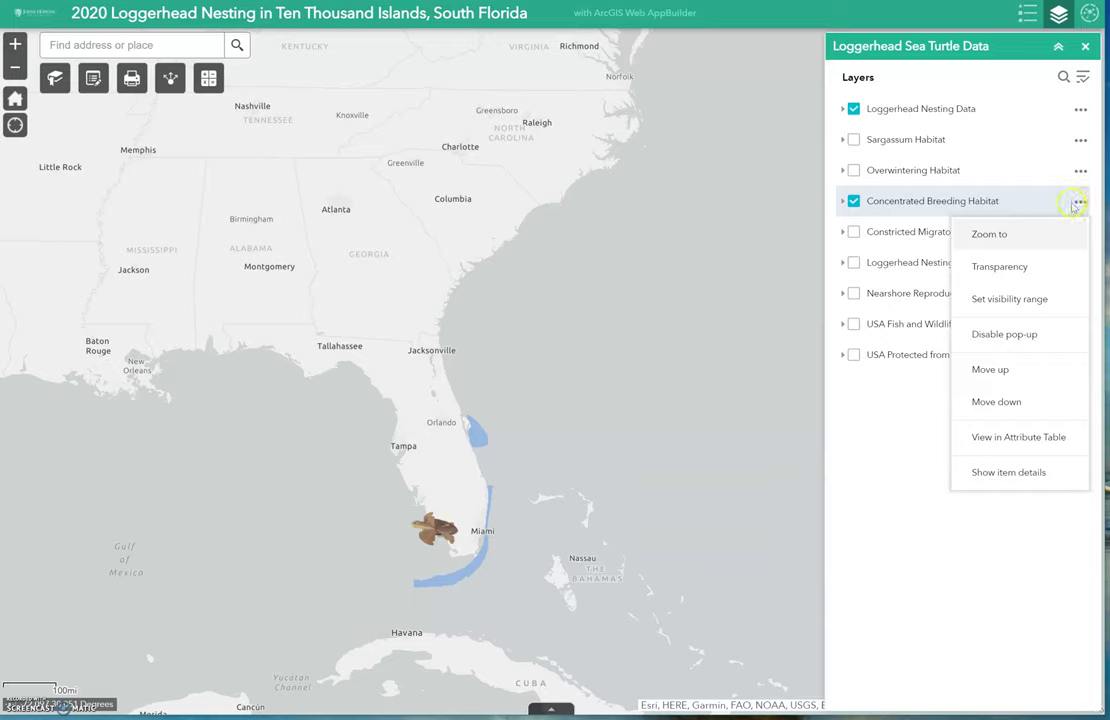
{"action": "left_click", "coordinate": [1000, 236]}
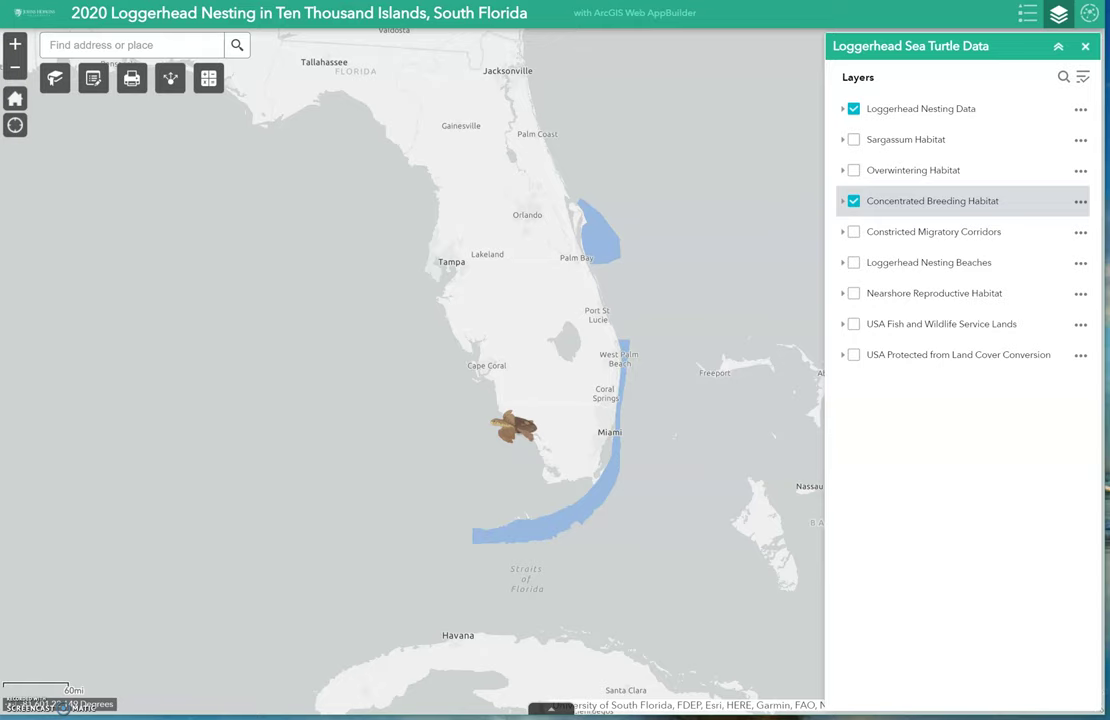
- Inspect the pop-up of the breeding area south of Miami and turn off the Concentrated Breeding Habitat layer
{"action": "left_click", "coordinate": [533, 528]}
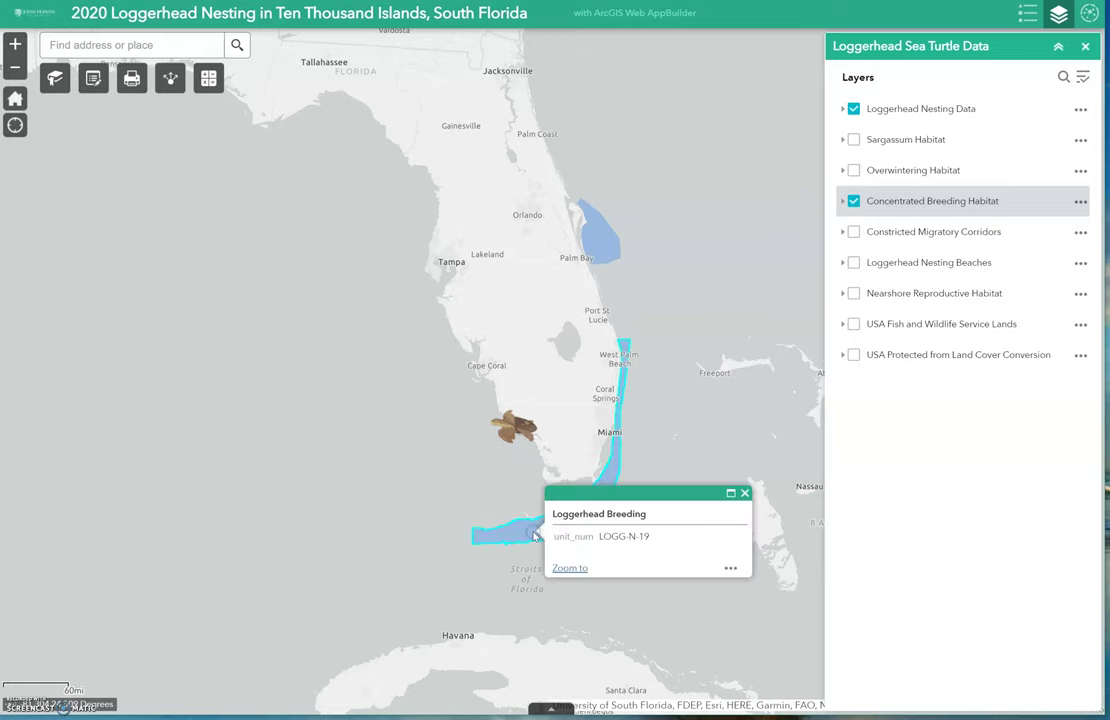
{"action": "left_click", "coordinate": [745, 493]}
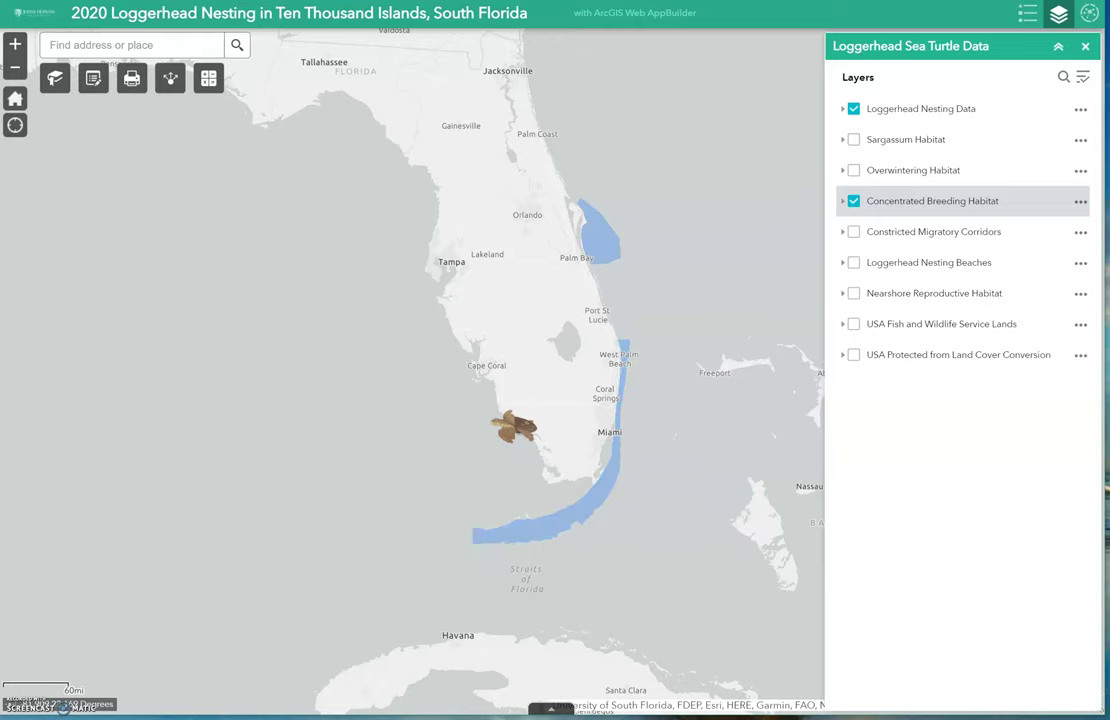
{"action": "left_click", "coordinate": [853, 201]}
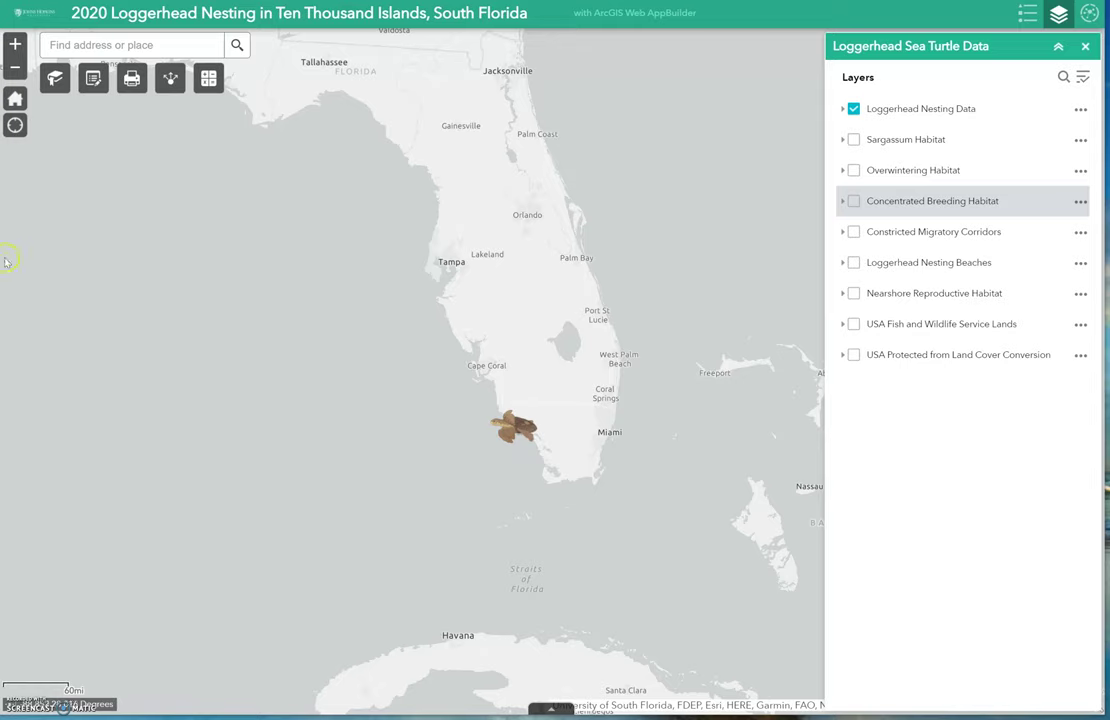
- Zoom the map to the Loggerhead Nesting bookmark and close the bookmarks list
{"action": "left_click", "coordinate": [55, 80]}
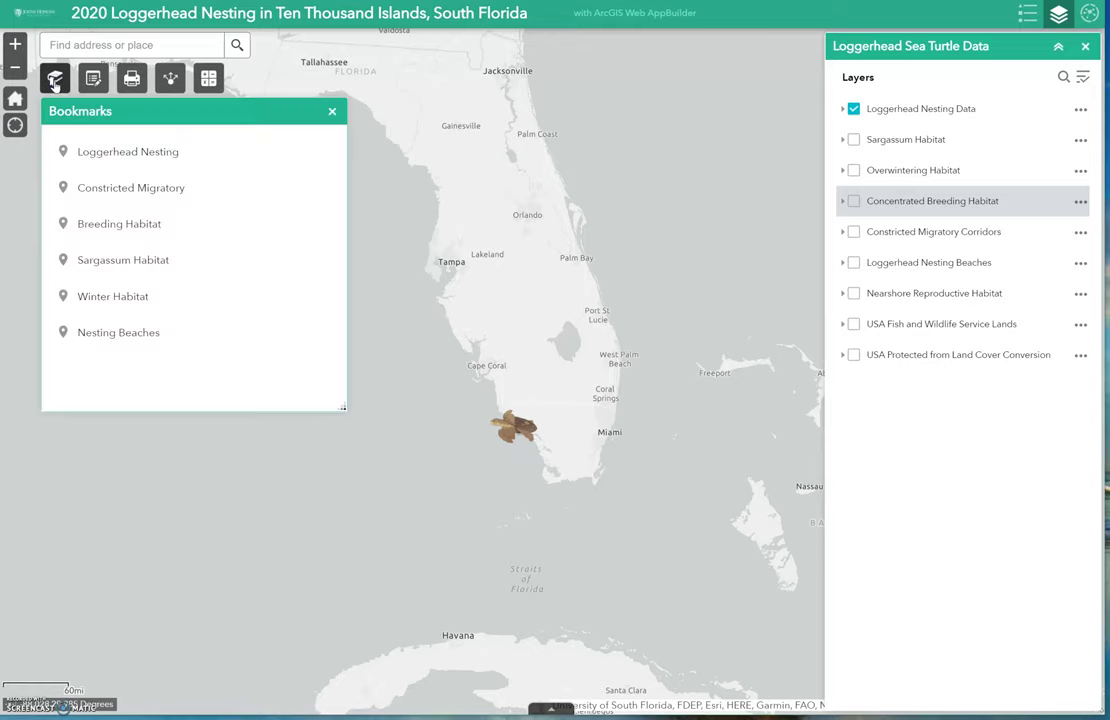
{"action": "left_click", "coordinate": [117, 152]}
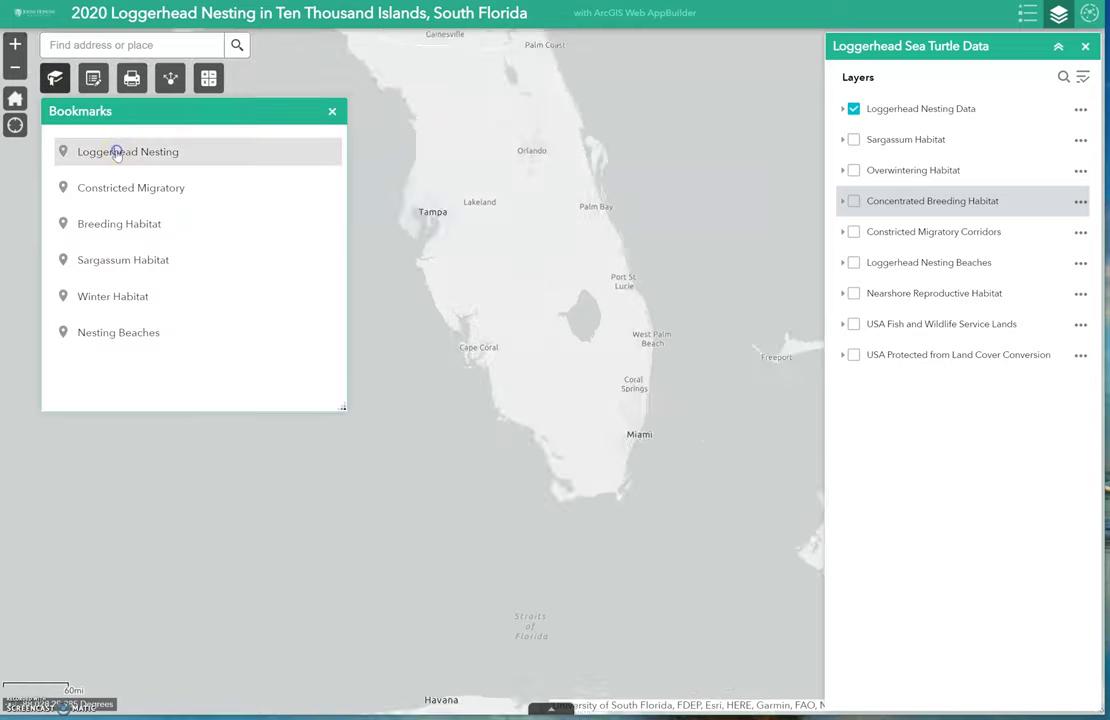
{"action": "left_click", "coordinate": [333, 114]}
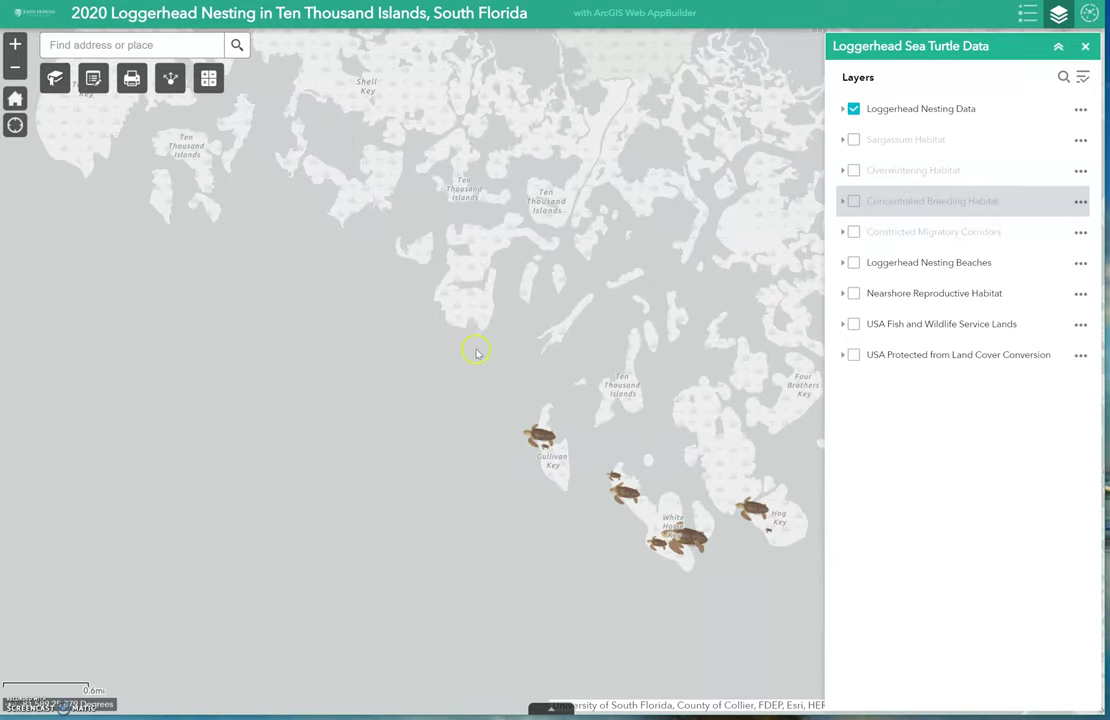
- Inspect the full nest record in the pop-up of the turtle marker on Hog Key, including its excavation and egg details, and close it
{"action": "left_click_drag", "start_coordinate": [669, 508], "coordinate": [352, 368]}
{"action": "left_click", "coordinate": [438, 375]}
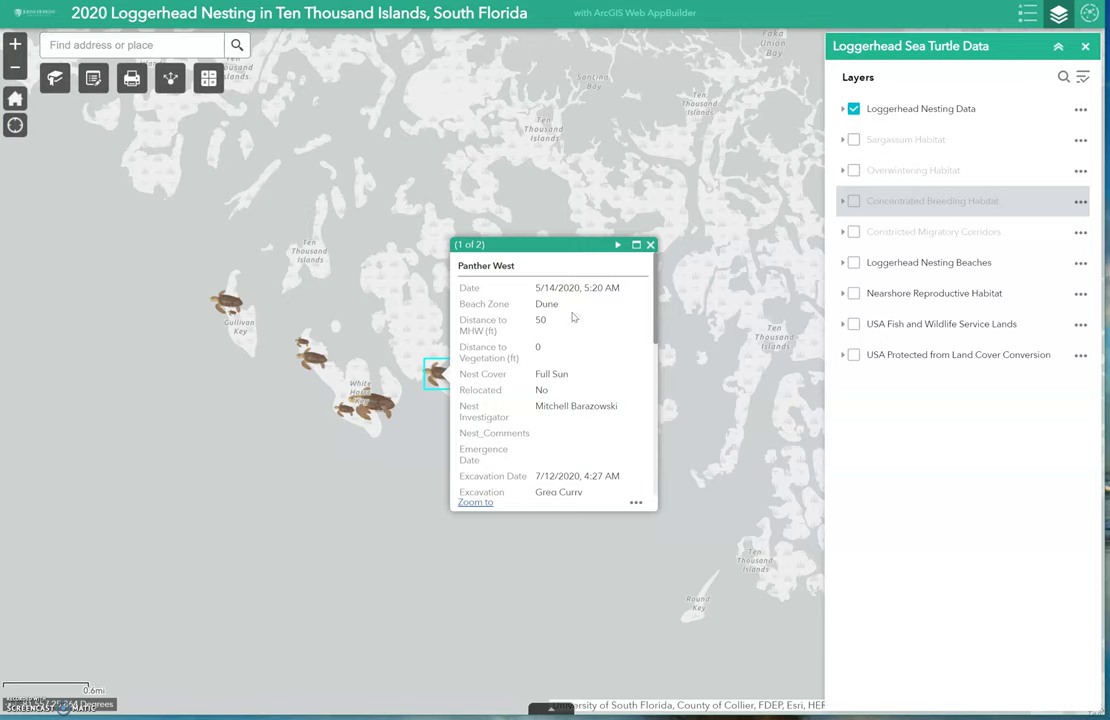
{"action": "scroll", "coordinate": [610, 353], "scroll_direction": "down", "scroll_amount": 1}
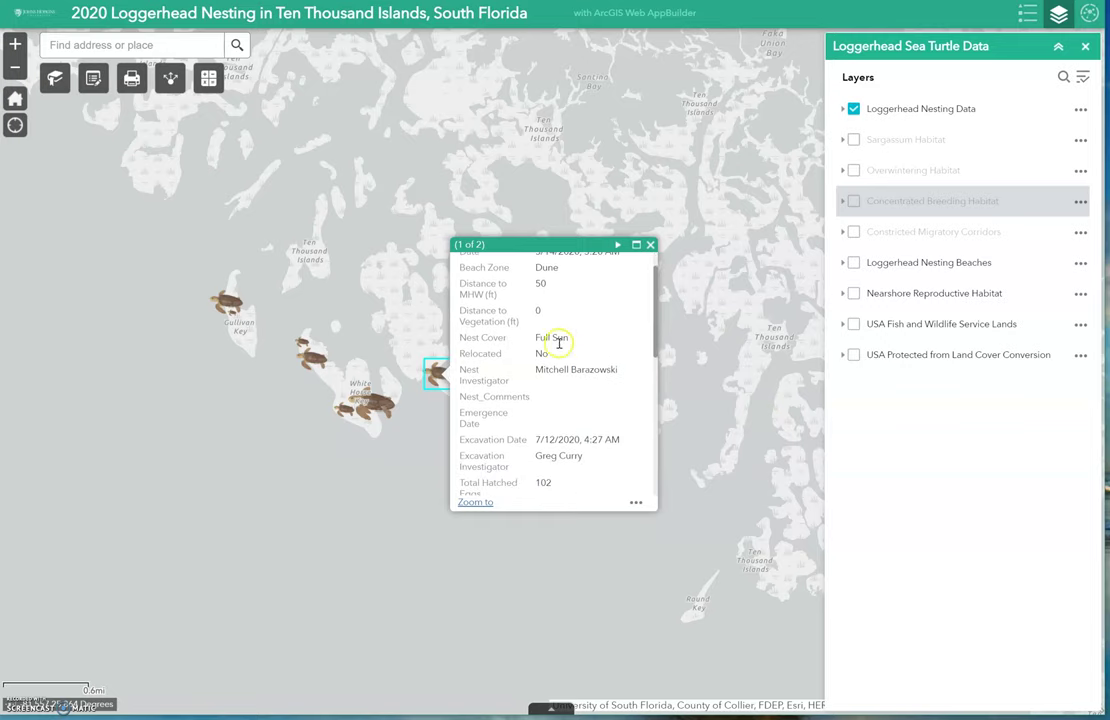
{"action": "scroll", "coordinate": [605, 348], "scroll_direction": "down", "scroll_amount": 1}
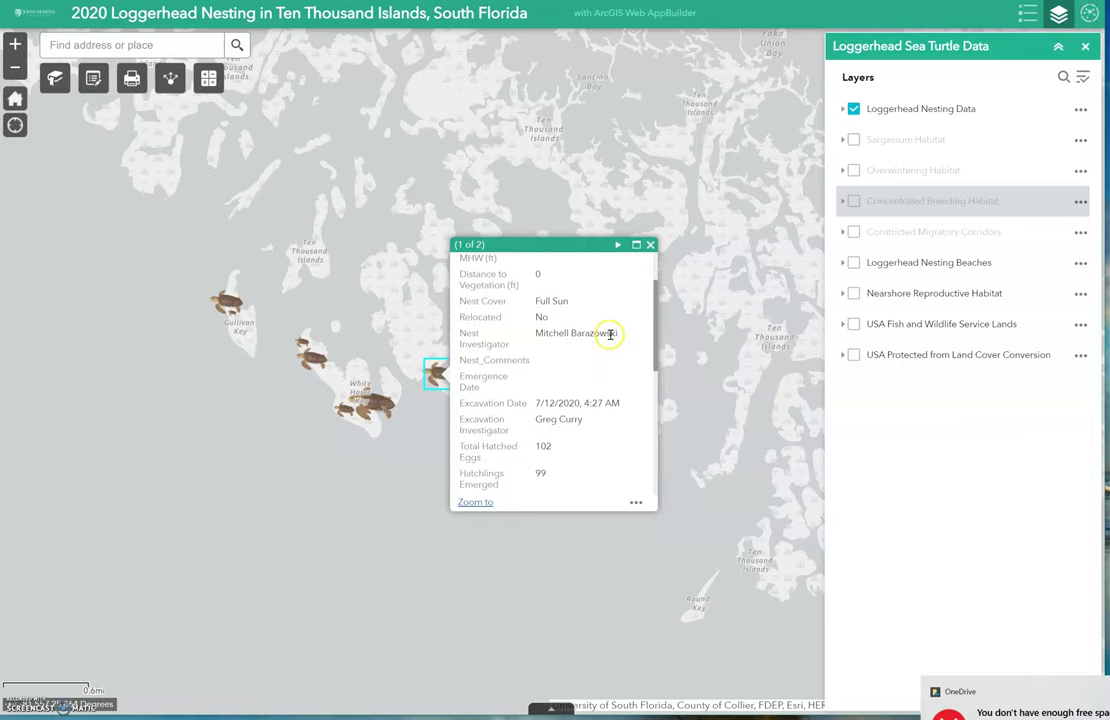
{"action": "scroll", "coordinate": [612, 371], "scroll_direction": "down", "scroll_amount": 2}
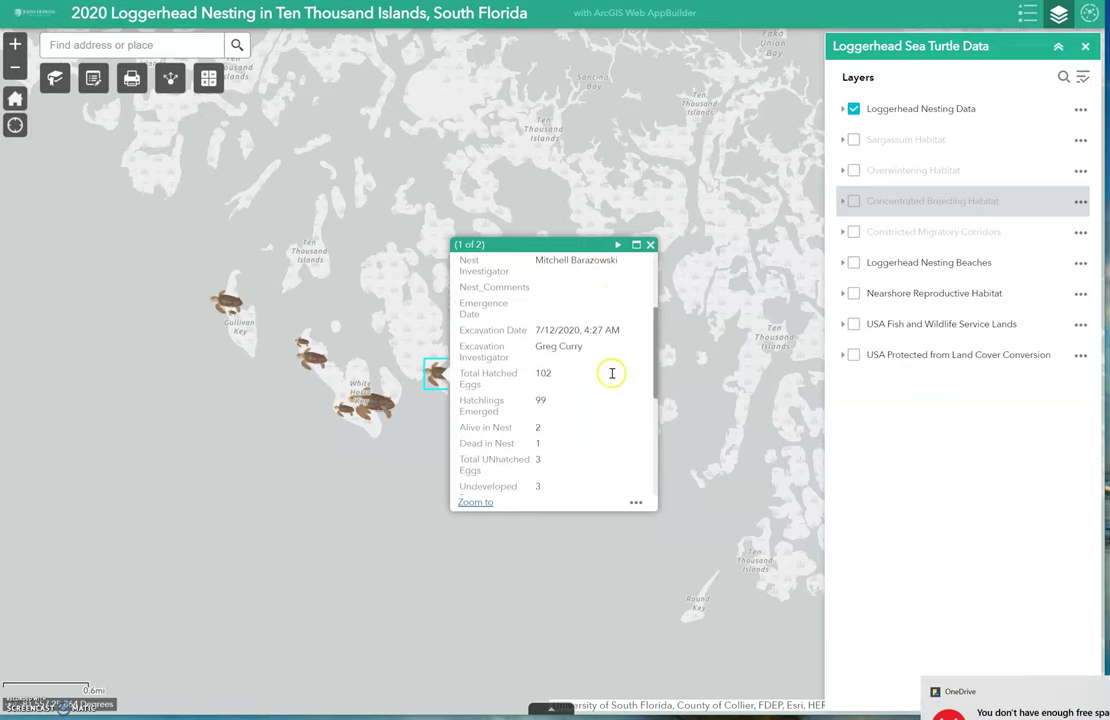
{"action": "scroll", "coordinate": [558, 346], "scroll_direction": "down", "scroll_amount": 2}
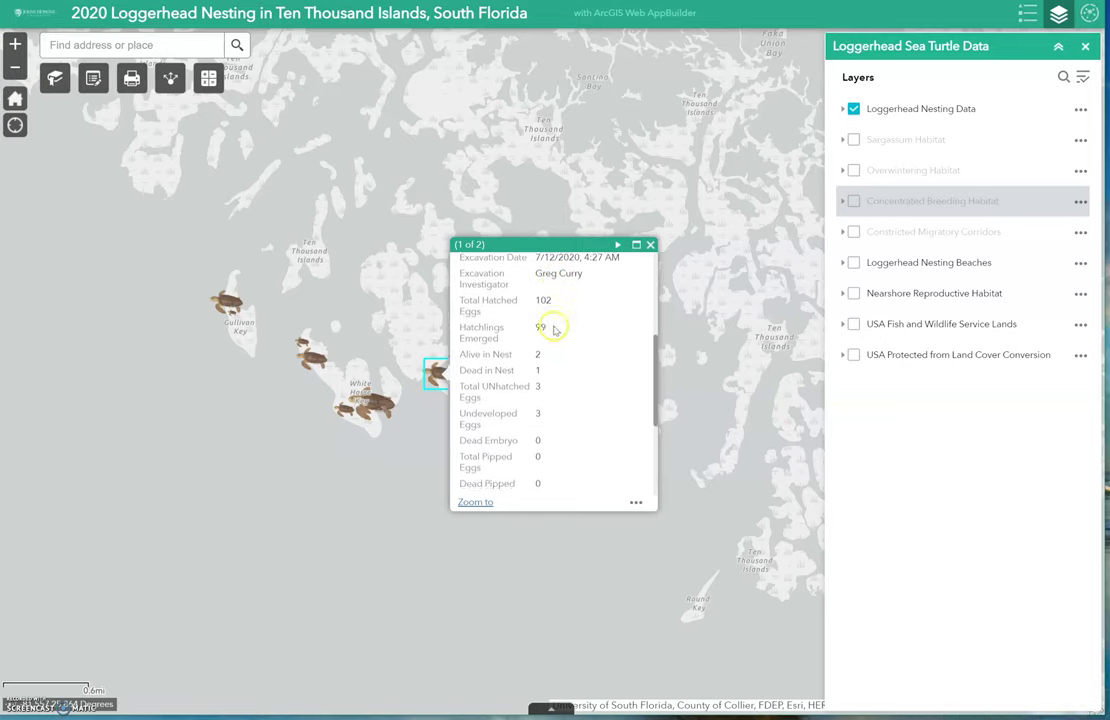
{"action": "scroll", "coordinate": [557, 352], "scroll_direction": "down", "scroll_amount": 1}
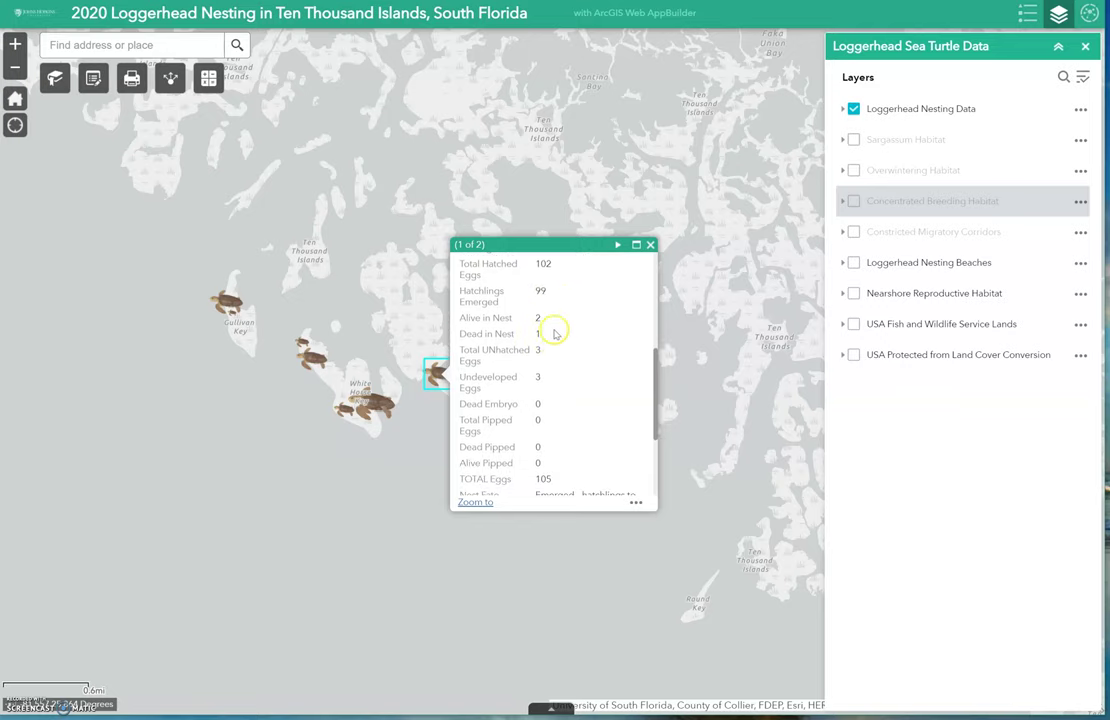
{"action": "scroll", "coordinate": [552, 380], "scroll_direction": "down", "scroll_amount": 2}
{"action": "scroll", "coordinate": [548, 392], "scroll_direction": "down", "scroll_amount": 2}
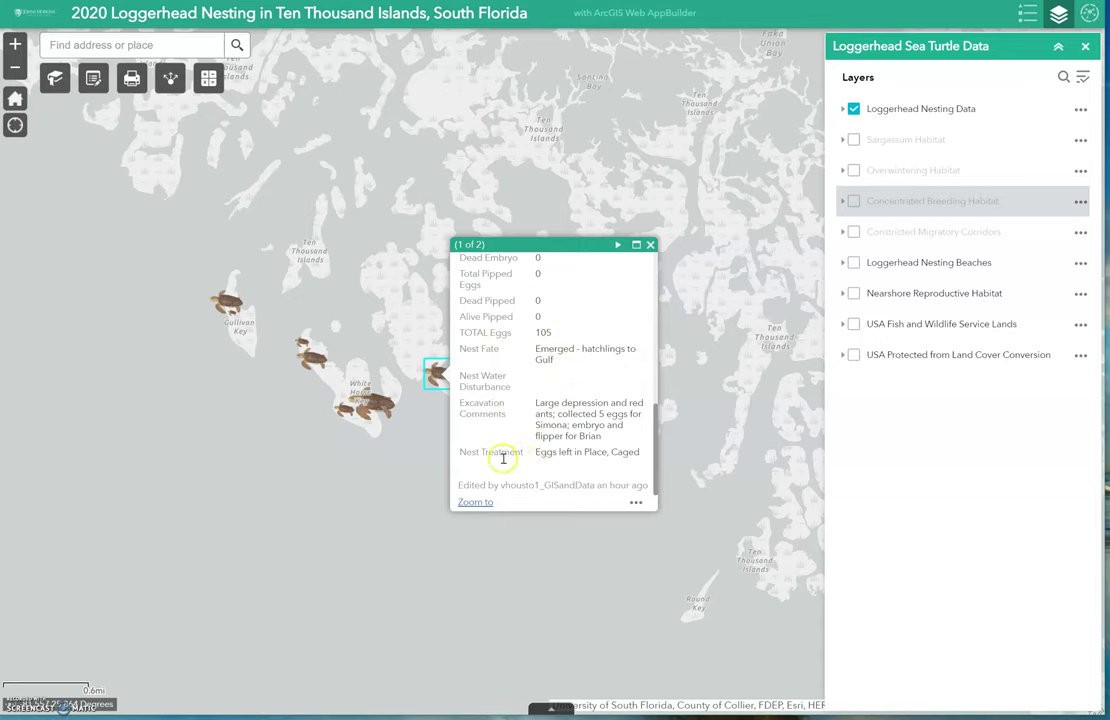
{"action": "left_click", "coordinate": [650, 244]}
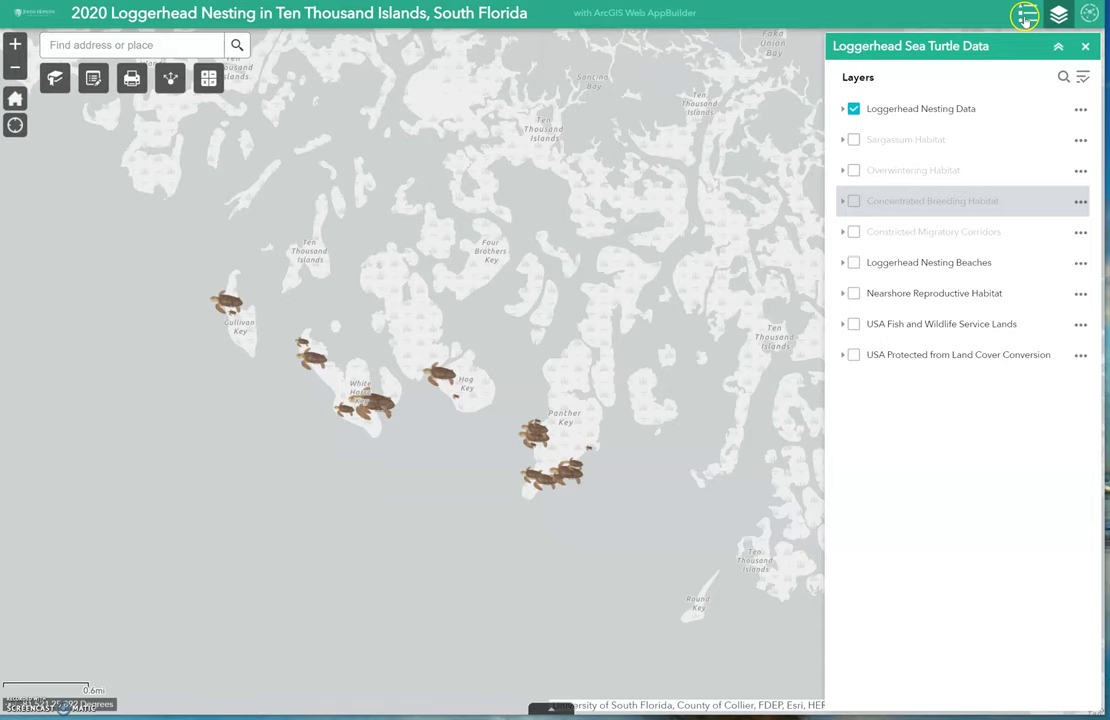
- Turn on the Sargassum, Overwintering, Concentrated Breeding, Constricted Migratory Corridors, Loggerhead Nesting Beaches and Nearshore Reproductive Habitat layers
{"action": "left_click", "coordinate": [854, 141]}
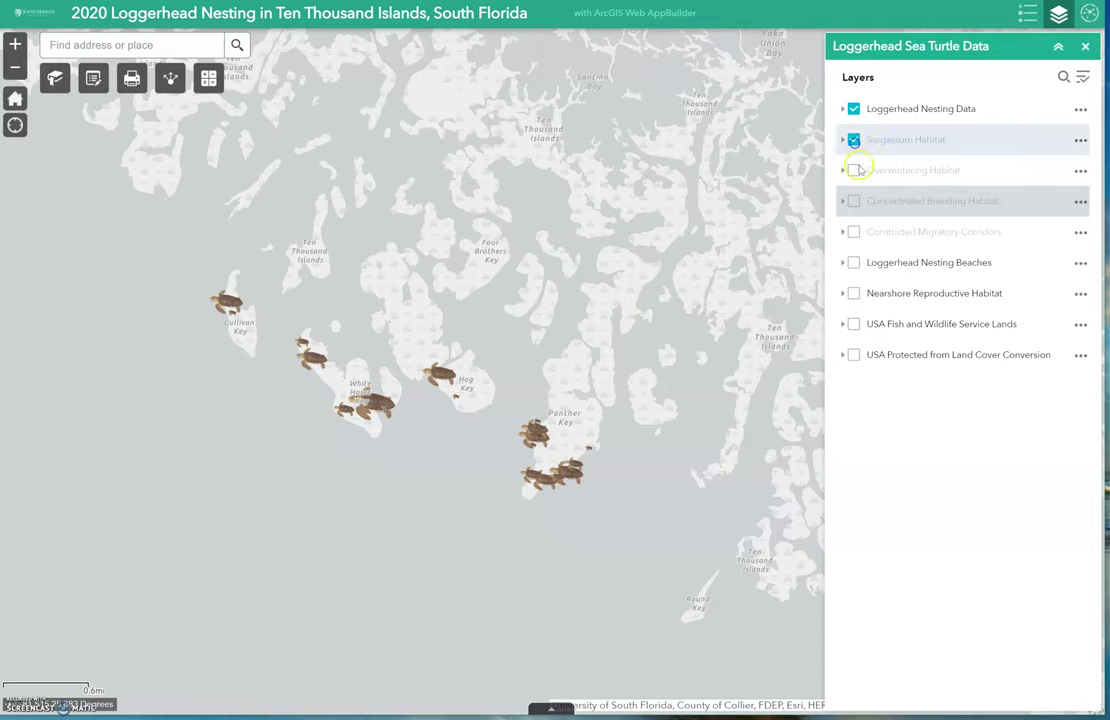
{"action": "left_click", "coordinate": [854, 170]}
{"action": "left_click", "coordinate": [854, 201]}
{"action": "left_click", "coordinate": [854, 232]}
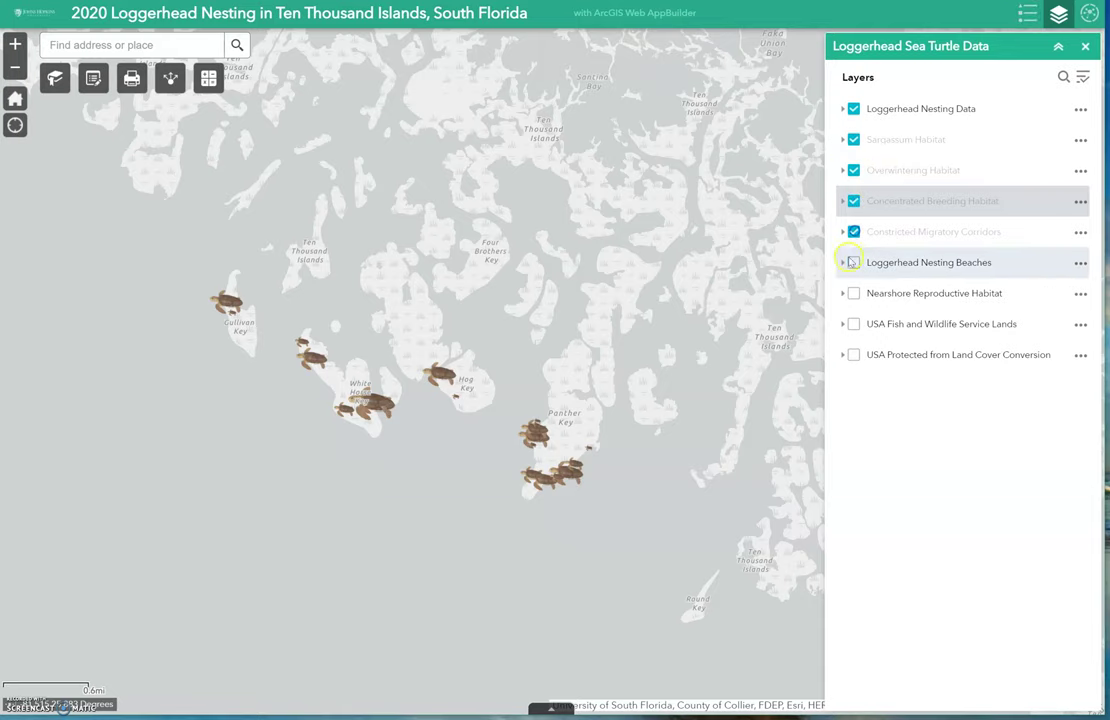
{"action": "left_click", "coordinate": [854, 262]}
{"action": "left_click", "coordinate": [854, 293]}
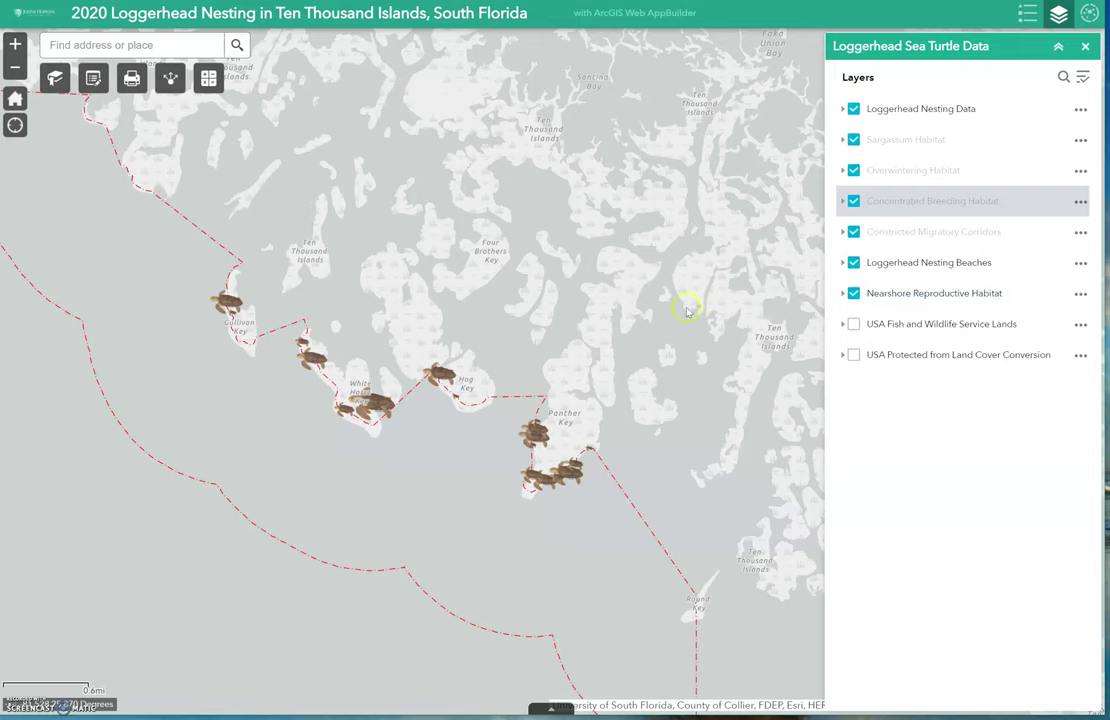
- Zoom the map to the Nesting Beaches bookmark and close the bookmarks list
{"action": "left_click", "coordinate": [56, 88]}
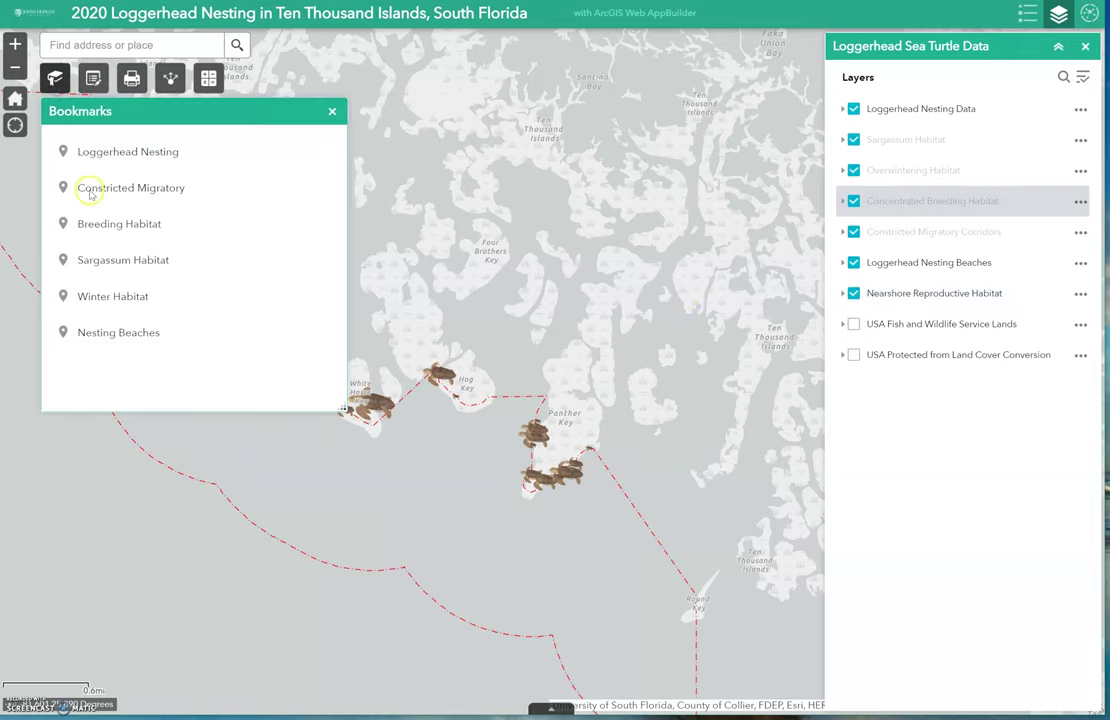
{"action": "left_click", "coordinate": [123, 333]}
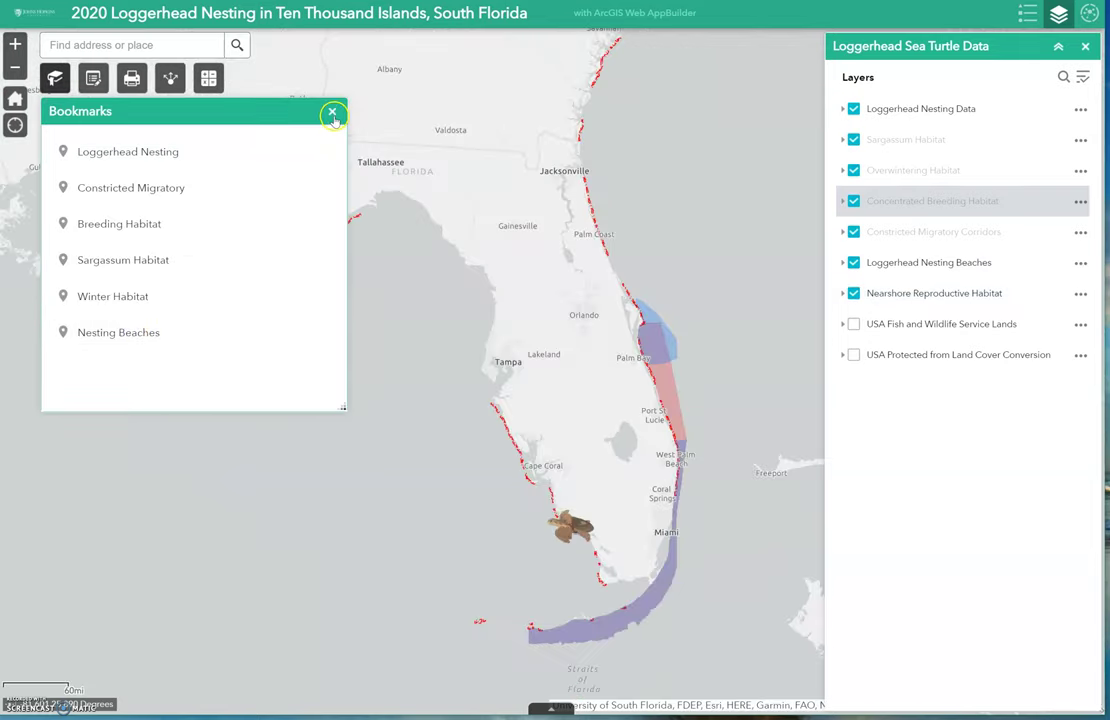
{"action": "left_click", "coordinate": [332, 111]}
- Display the legend and examine the nest markers and nesting beach lines from Gullivan Key to Panther Key
{"action": "scroll", "coordinate": [526, 302], "scroll_direction": "down", "scroll_amount": 1}
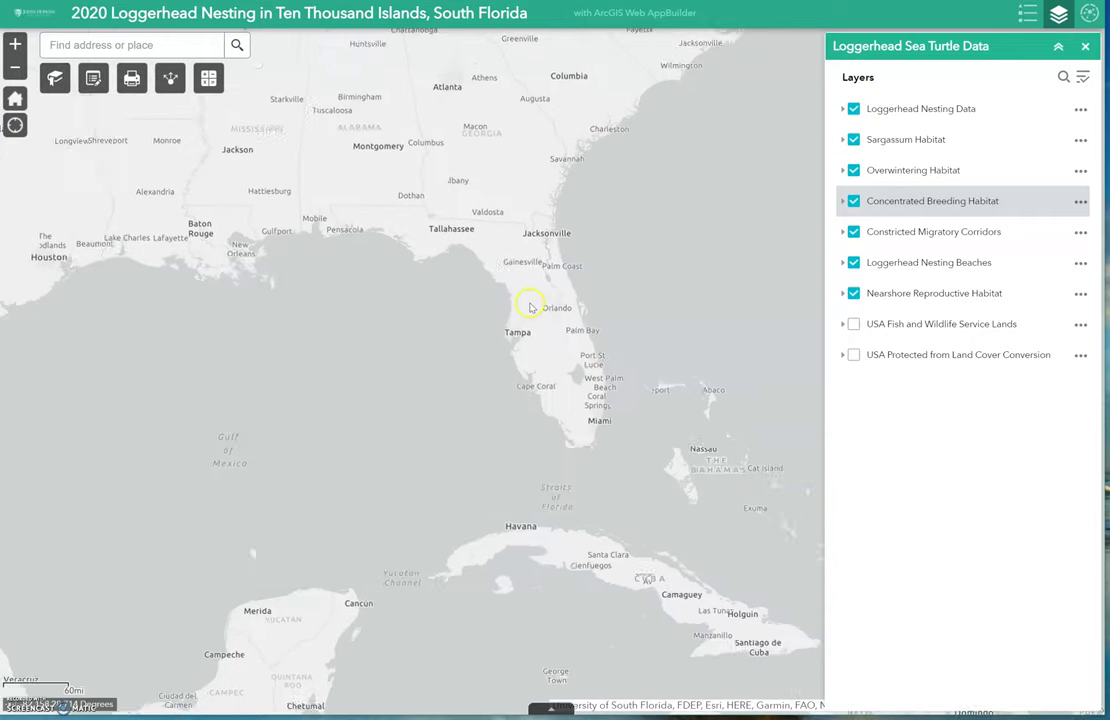
{"action": "left_click", "coordinate": [1029, 14]}
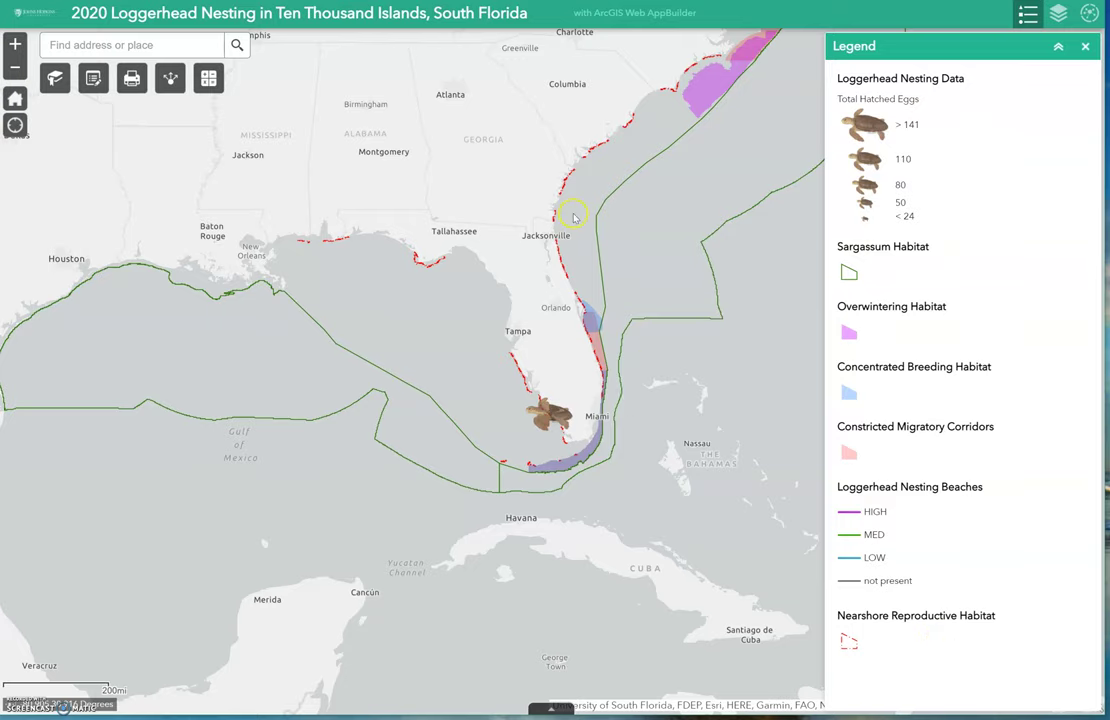
{"action": "double_click", "coordinate": [553, 428]}
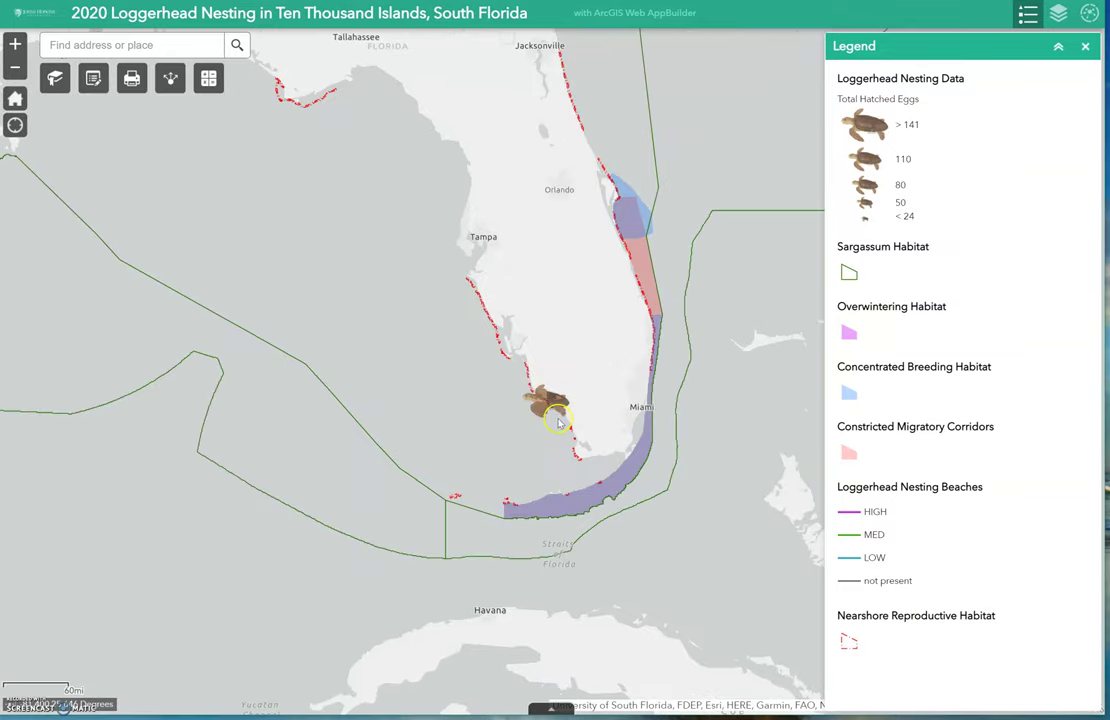
{"action": "double_click", "coordinate": [559, 423]}
{"action": "scroll", "coordinate": [537, 395], "scroll_direction": "up", "scroll_amount": 3}
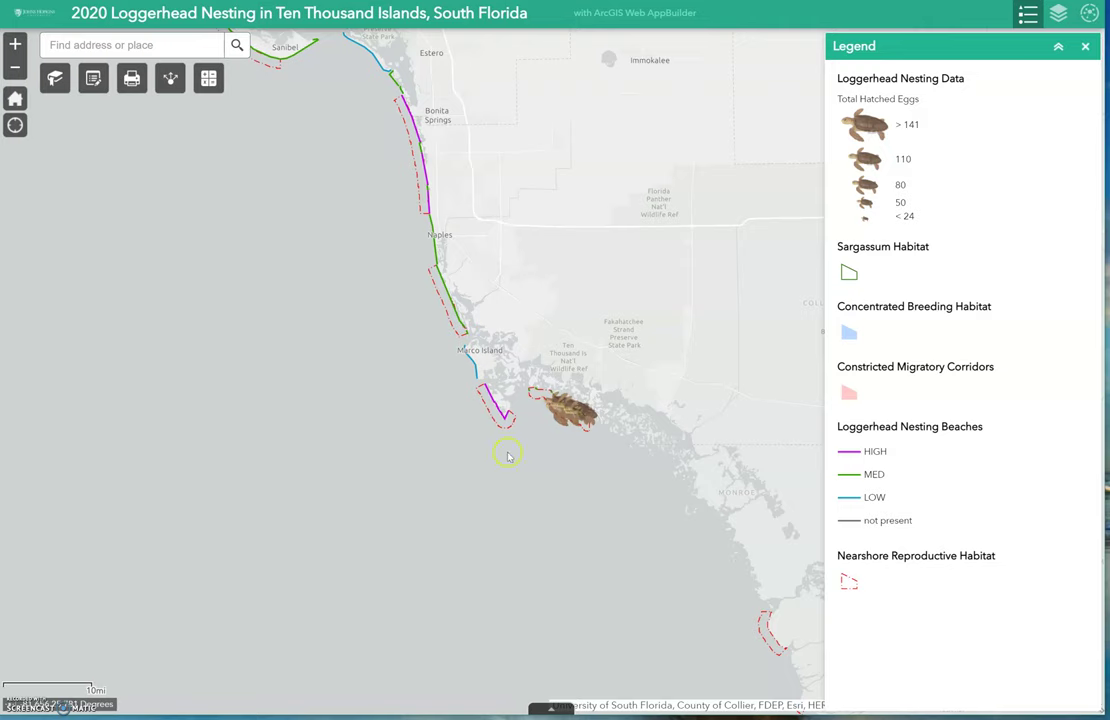
{"action": "scroll", "coordinate": [582, 415], "scroll_direction": "up", "scroll_amount": 1}
{"action": "scroll", "coordinate": [582, 415], "scroll_direction": "up", "scroll_amount": 2}
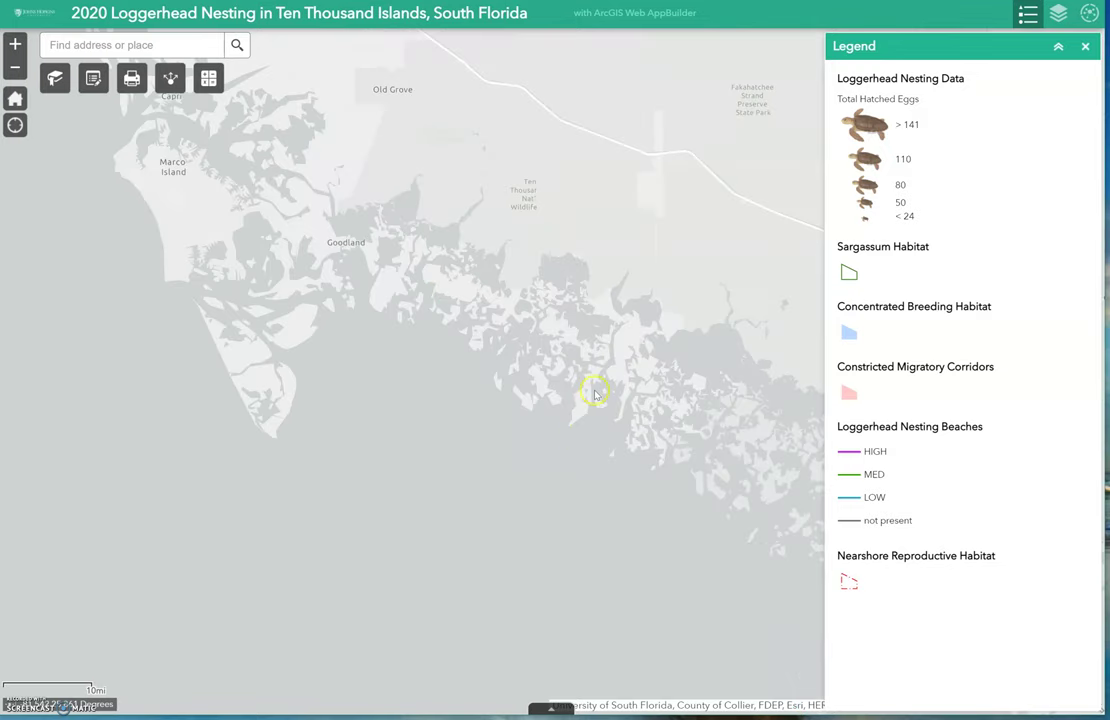
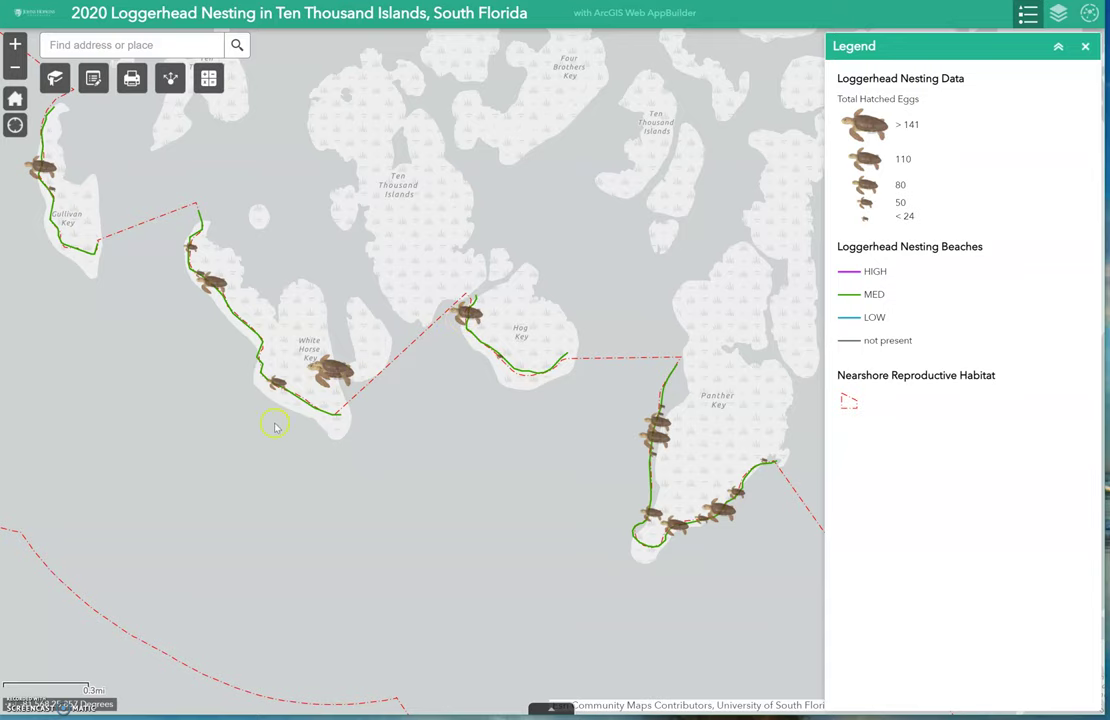
{"action": "left_click_drag", "start_coordinate": [46, 174], "coordinate": [111, 232]}
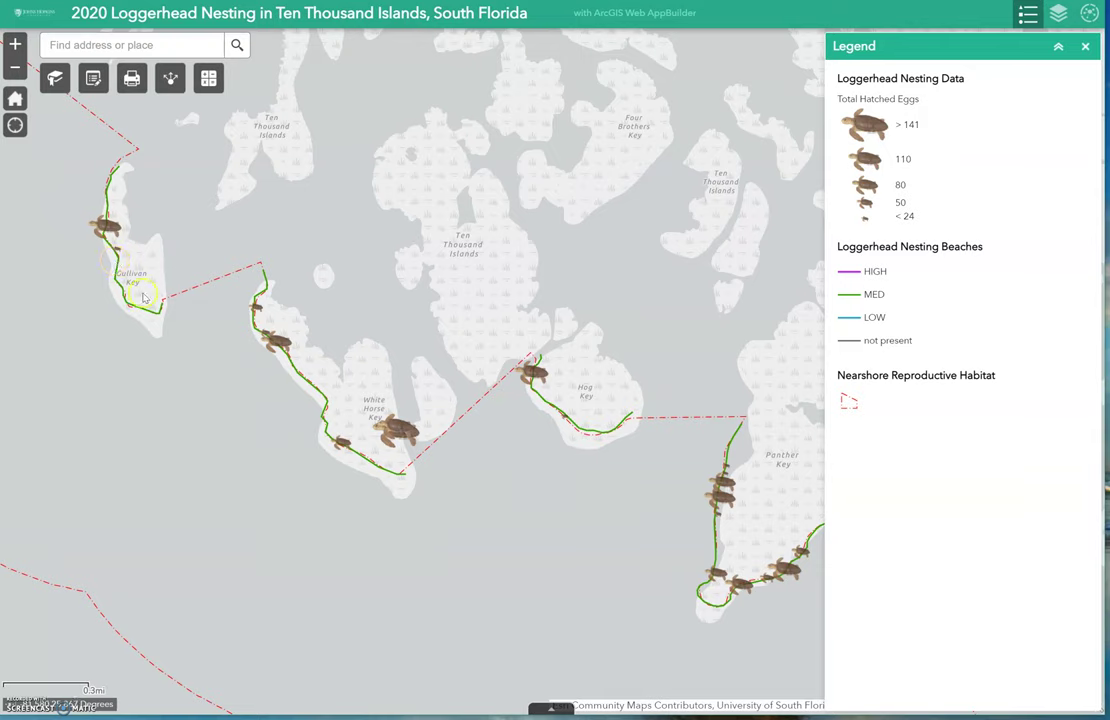
{"action": "left_click_drag", "start_coordinate": [450, 448], "coordinate": [284, 373]}
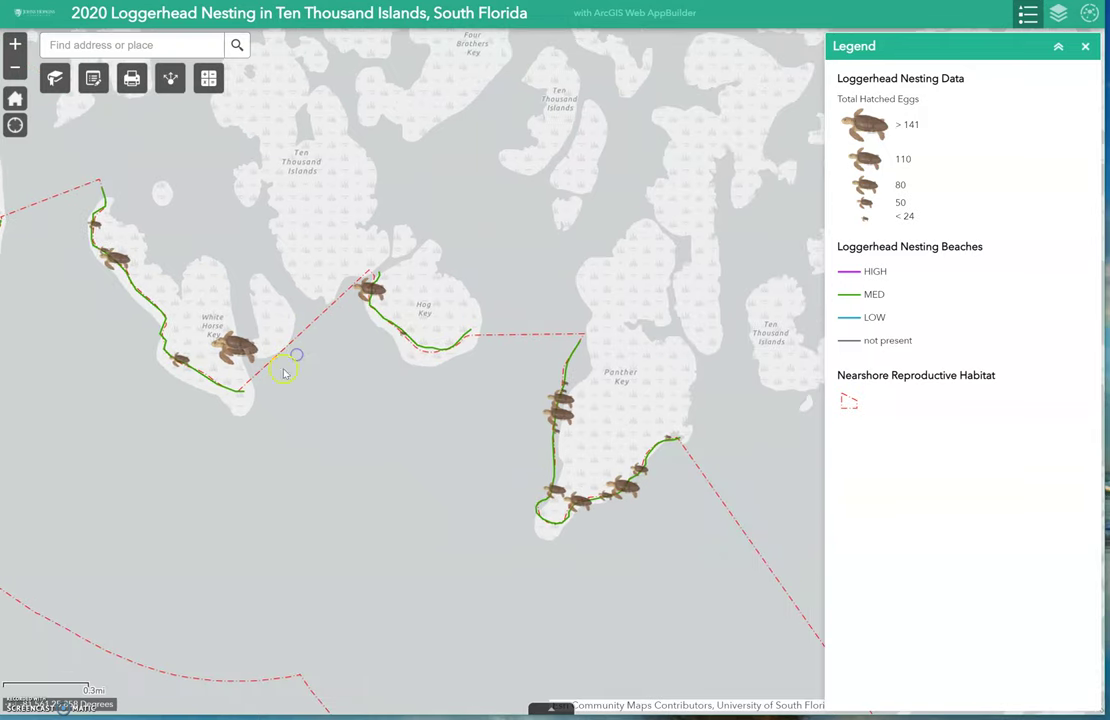
{"action": "scroll", "coordinate": [284, 373], "scroll_direction": "down", "scroll_amount": 2}
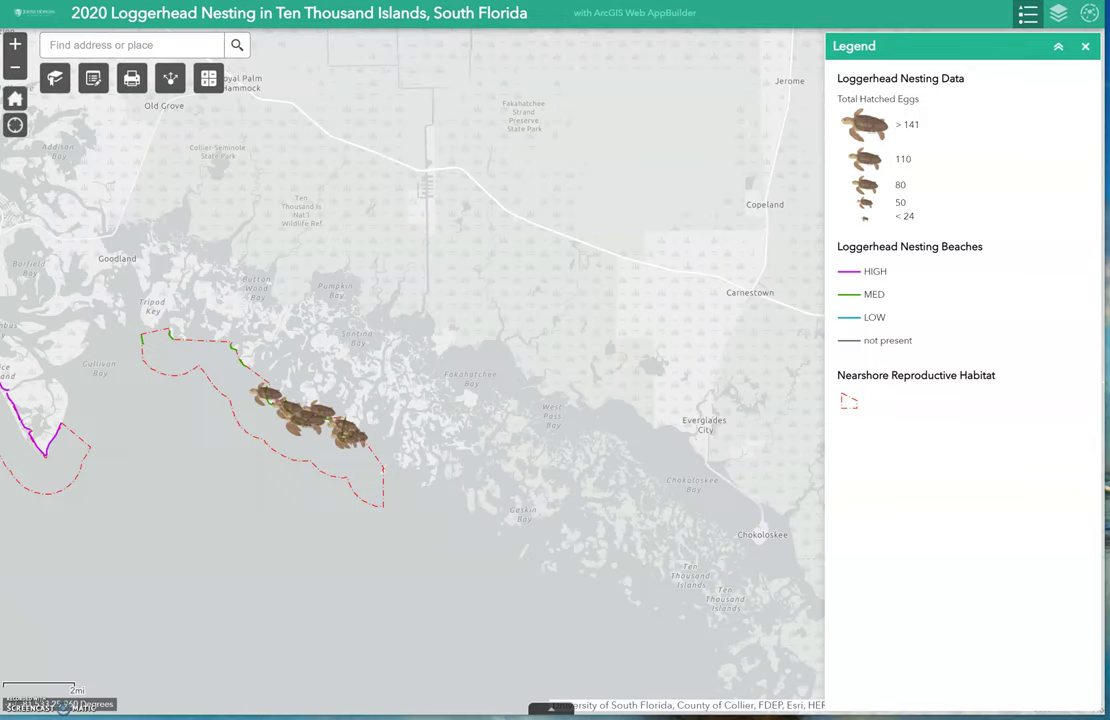
- Return to the layer list and zoom the map to the extent of the Loggerhead Nesting Beaches layer
{"action": "left_click", "coordinate": [1057, 16]}
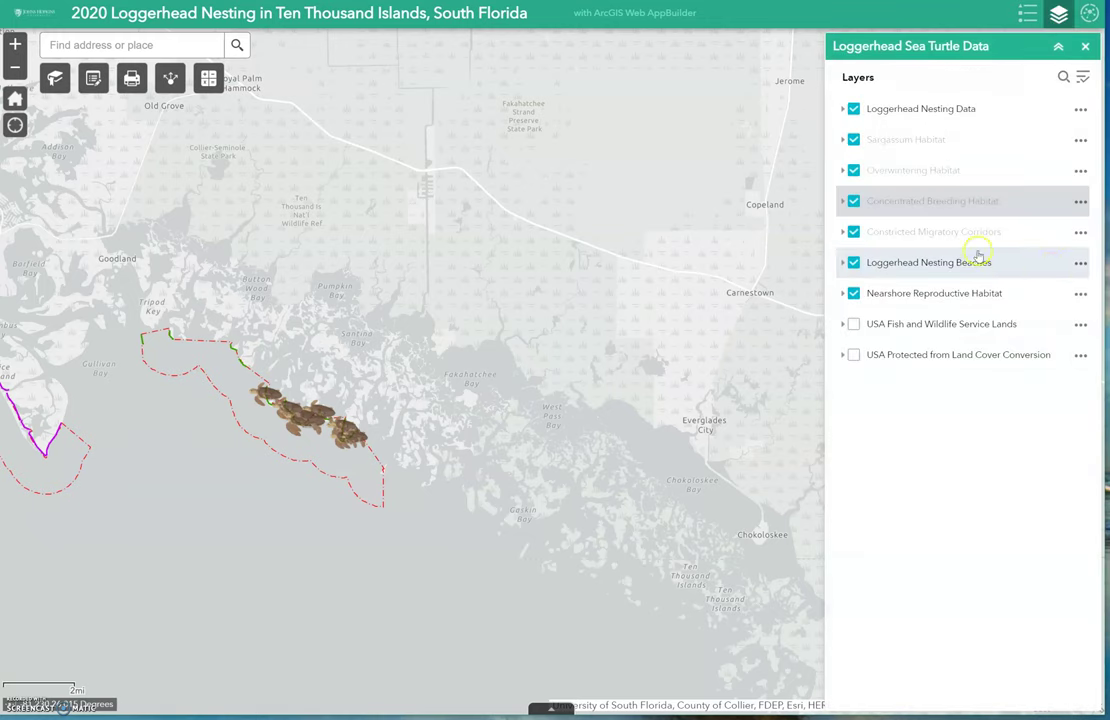
{"action": "left_click", "coordinate": [1079, 263]}
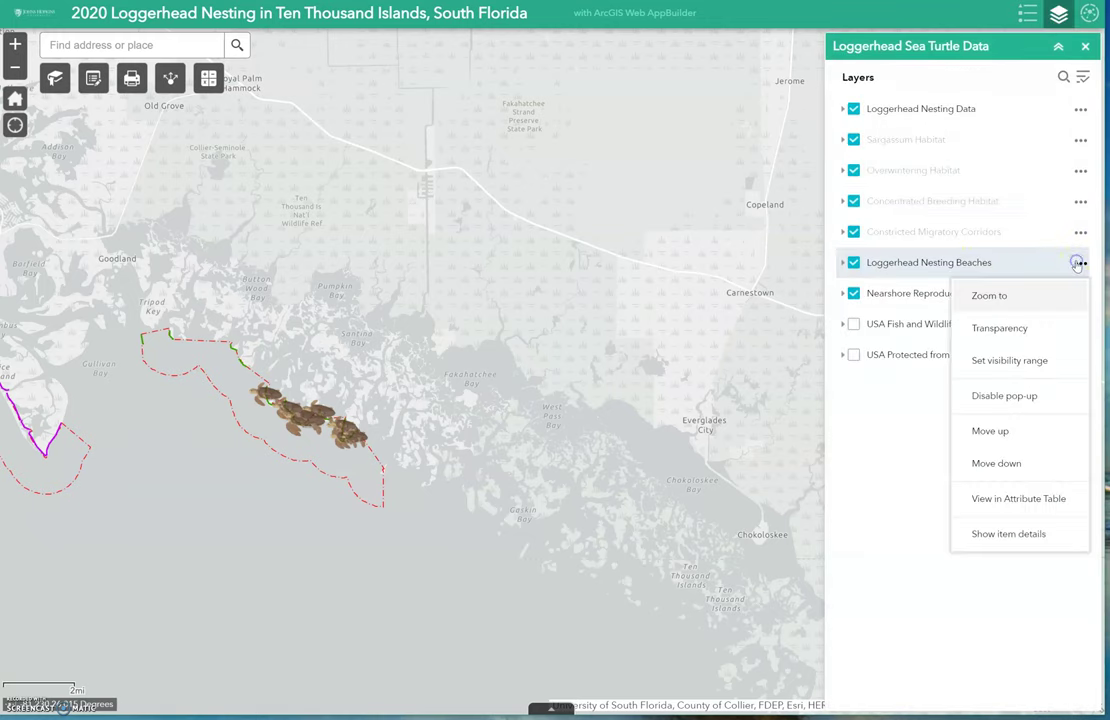
{"action": "left_click", "coordinate": [995, 298]}
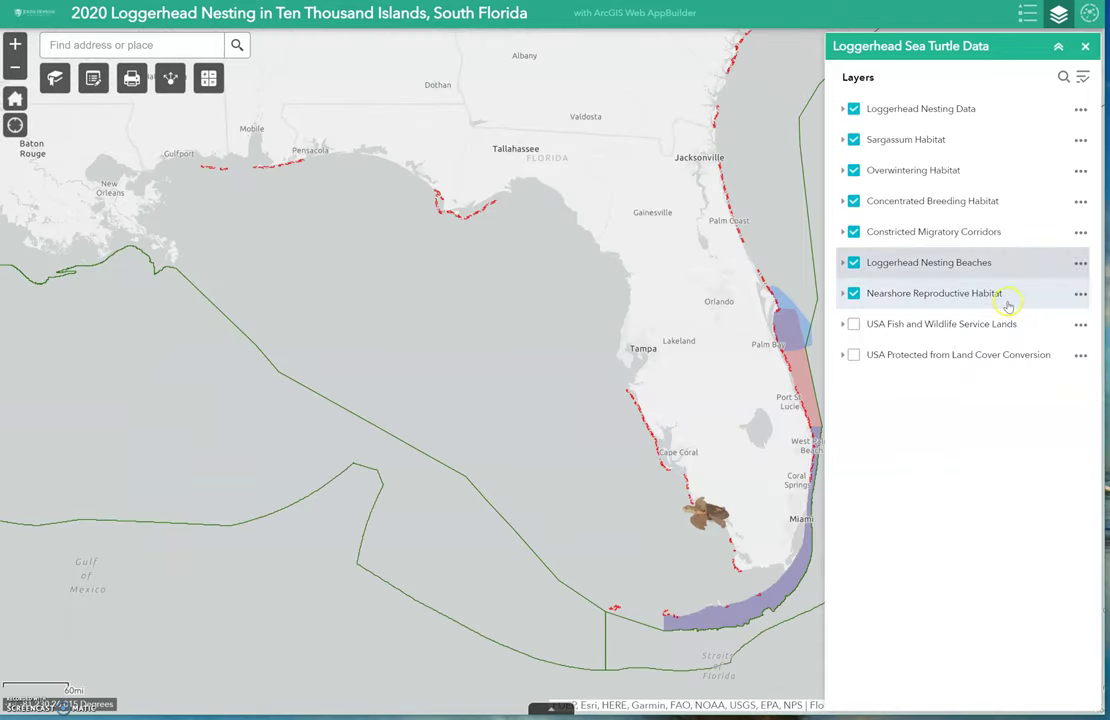
- Turn off the Nearshore Reproductive, Constricted Migratory Corridors, Concentrated Breeding, Overwintering and Sargassum Habitat layers
{"action": "left_click", "coordinate": [854, 294]}
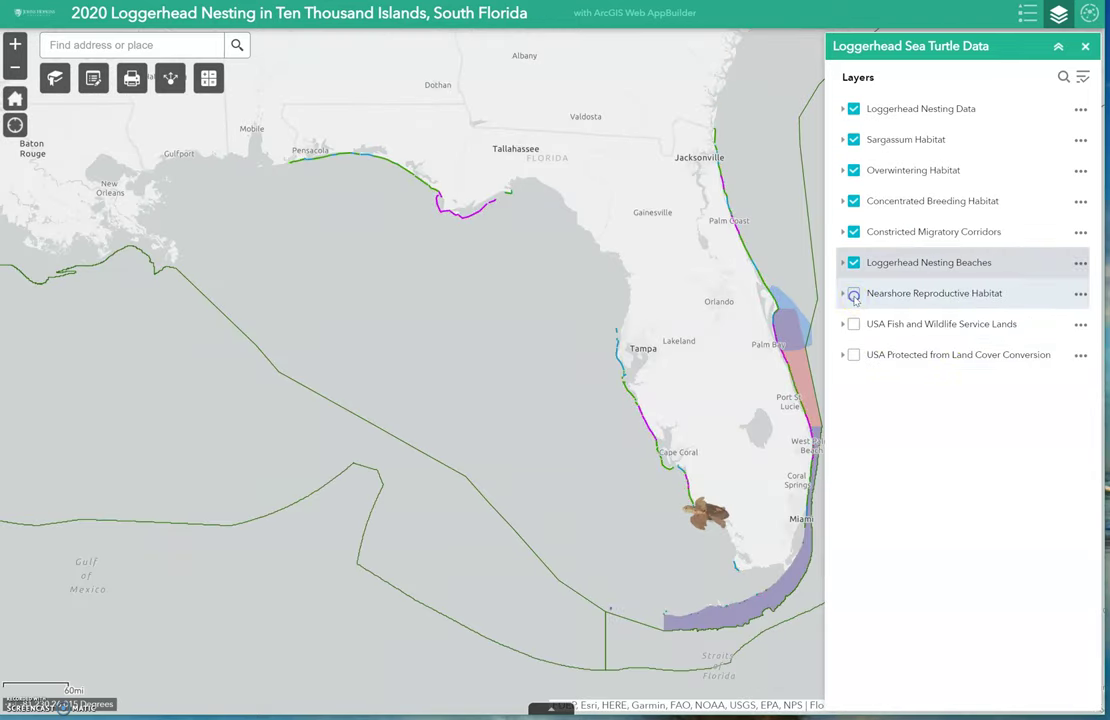
{"action": "left_click", "coordinate": [854, 232]}
{"action": "left_click", "coordinate": [854, 201]}
{"action": "left_click", "coordinate": [853, 171]}
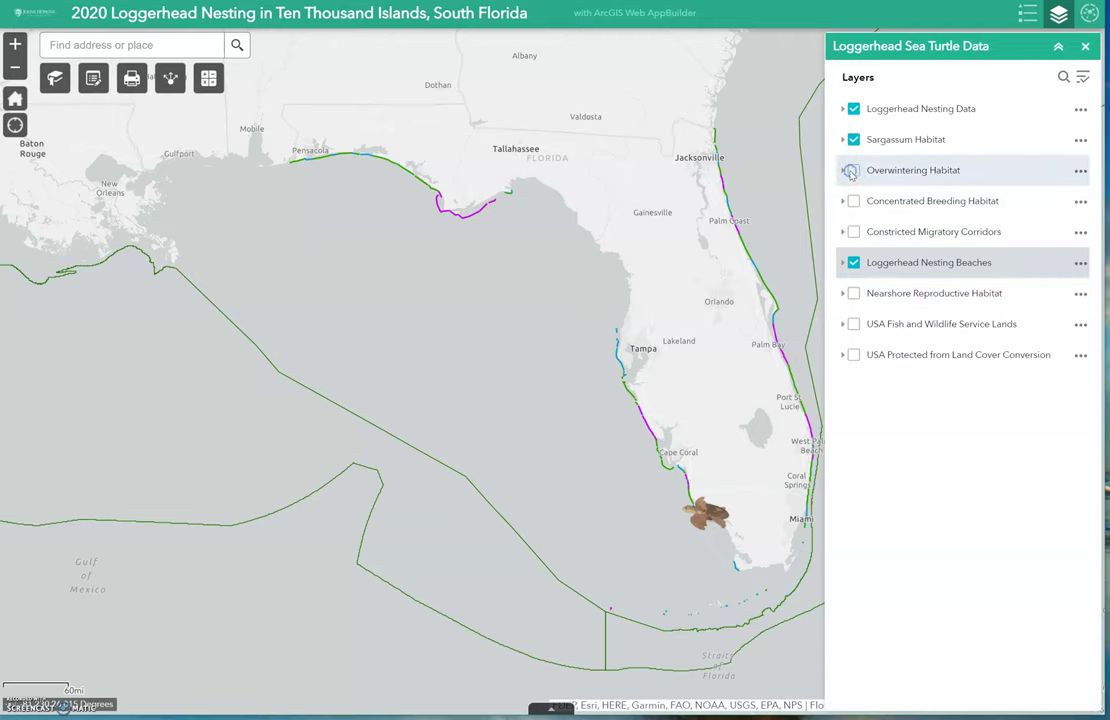
{"action": "left_click", "coordinate": [854, 140]}
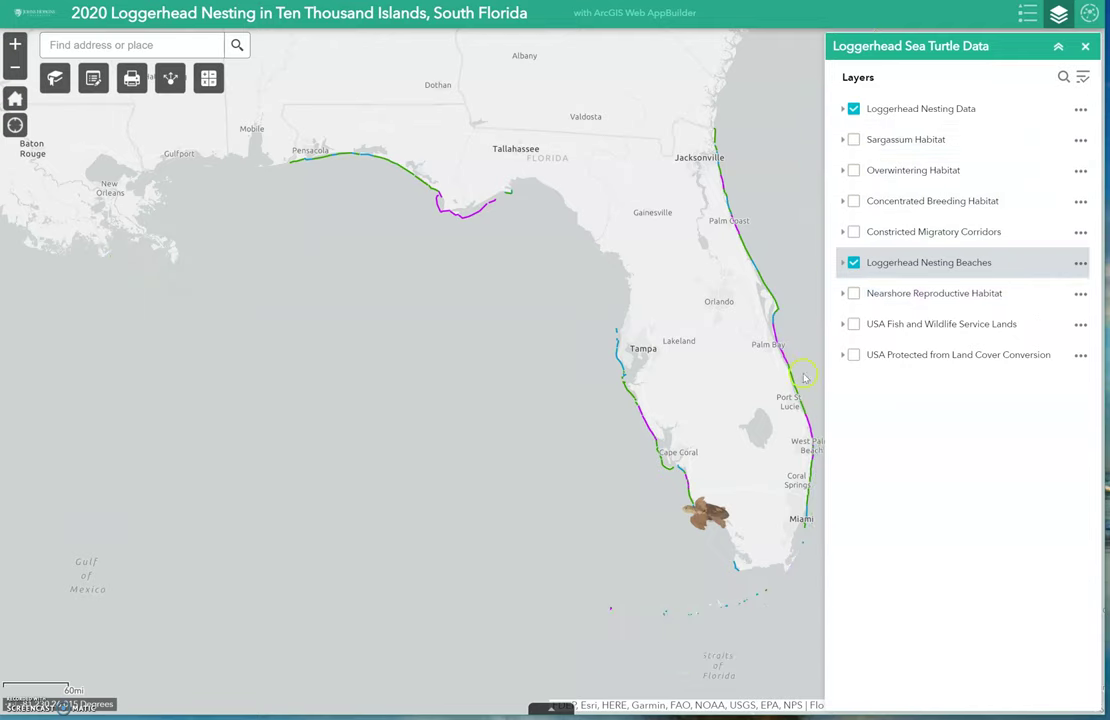
- Expand the Loggerhead Nesting Beaches symbols and examine the nesting density lines along the coast near Melbourne and Palm Bay
{"action": "left_click_drag", "start_coordinate": [773, 402], "coordinate": [627, 440]}
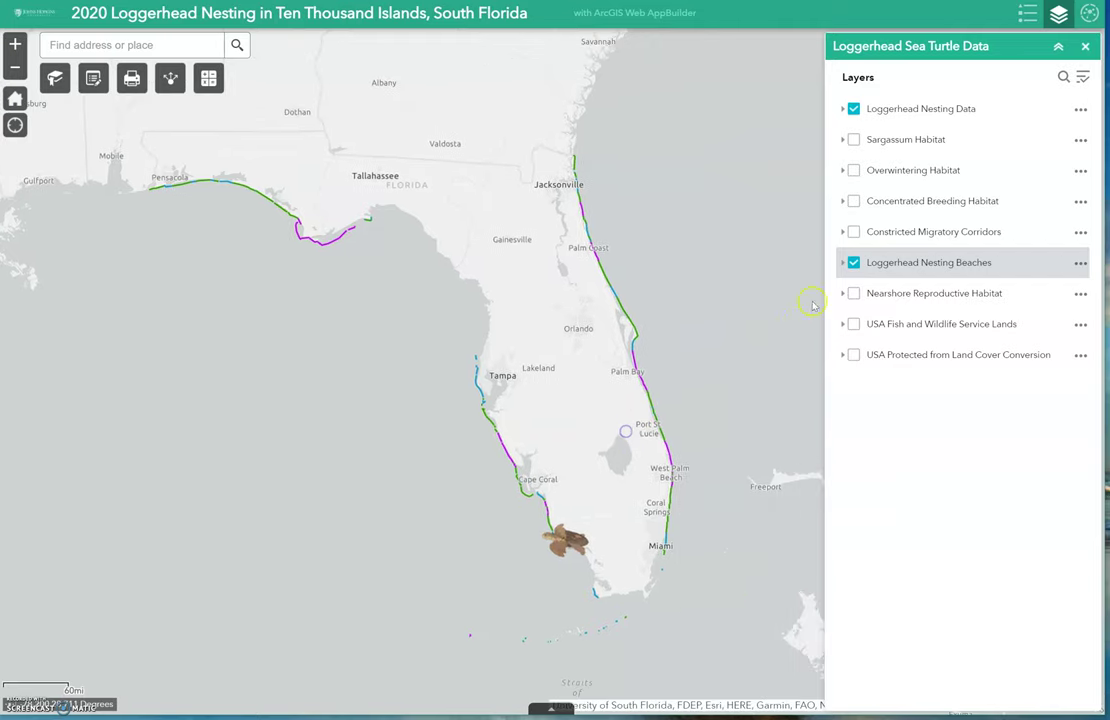
{"action": "left_click", "coordinate": [842, 263]}
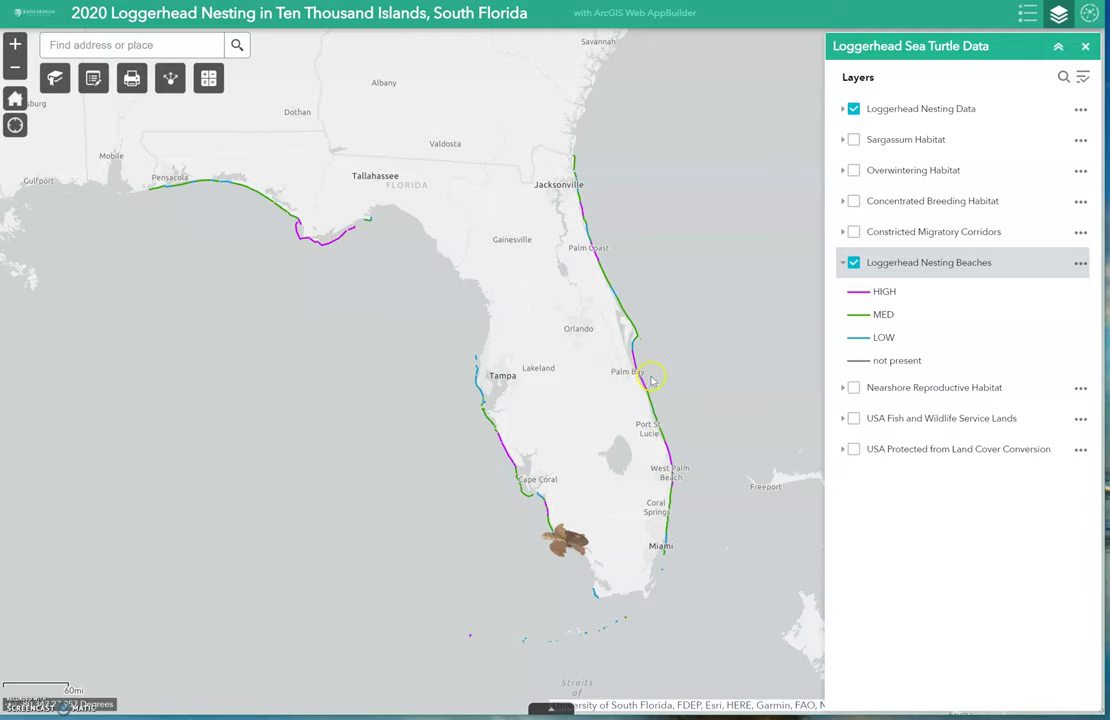
{"action": "scroll", "coordinate": [646, 377], "scroll_direction": "up", "scroll_amount": 3}
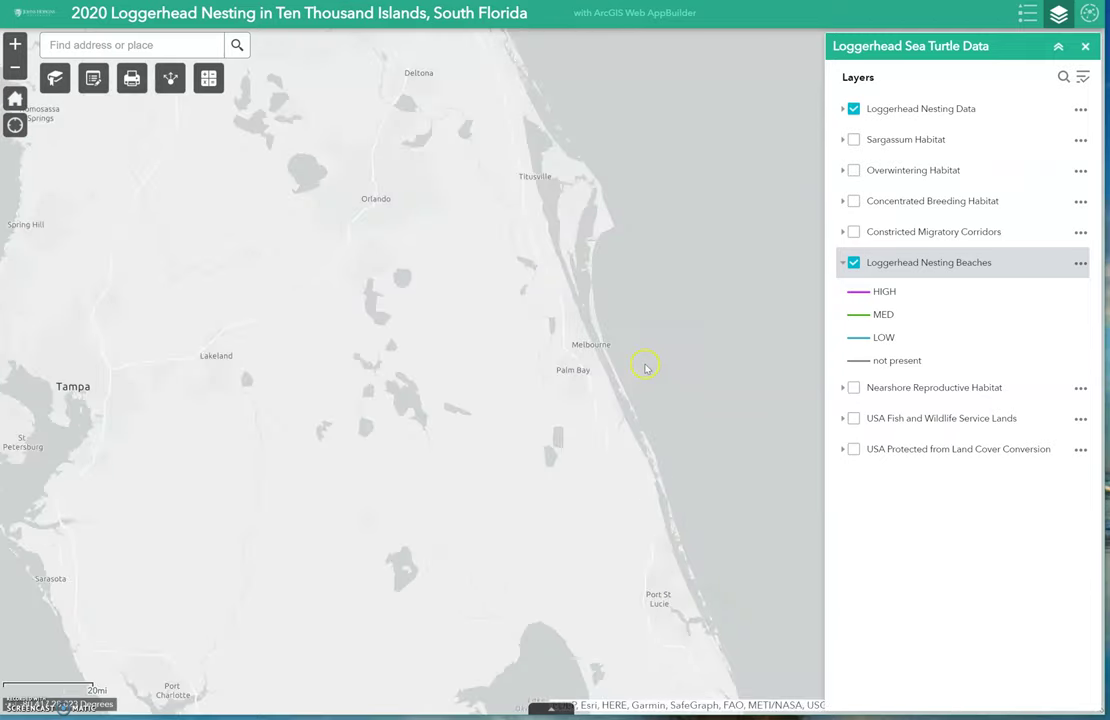
{"action": "scroll", "coordinate": [638, 385], "scroll_direction": "up", "scroll_amount": 1}
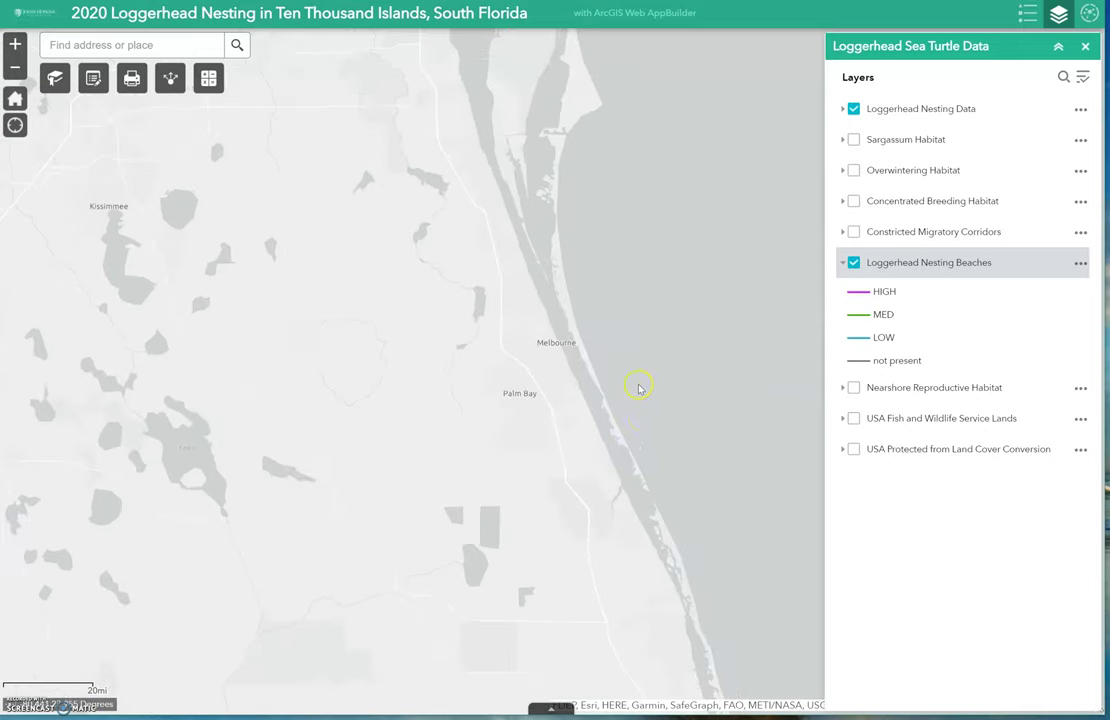
{"action": "left_click_drag", "start_coordinate": [656, 434], "coordinate": [572, 384]}
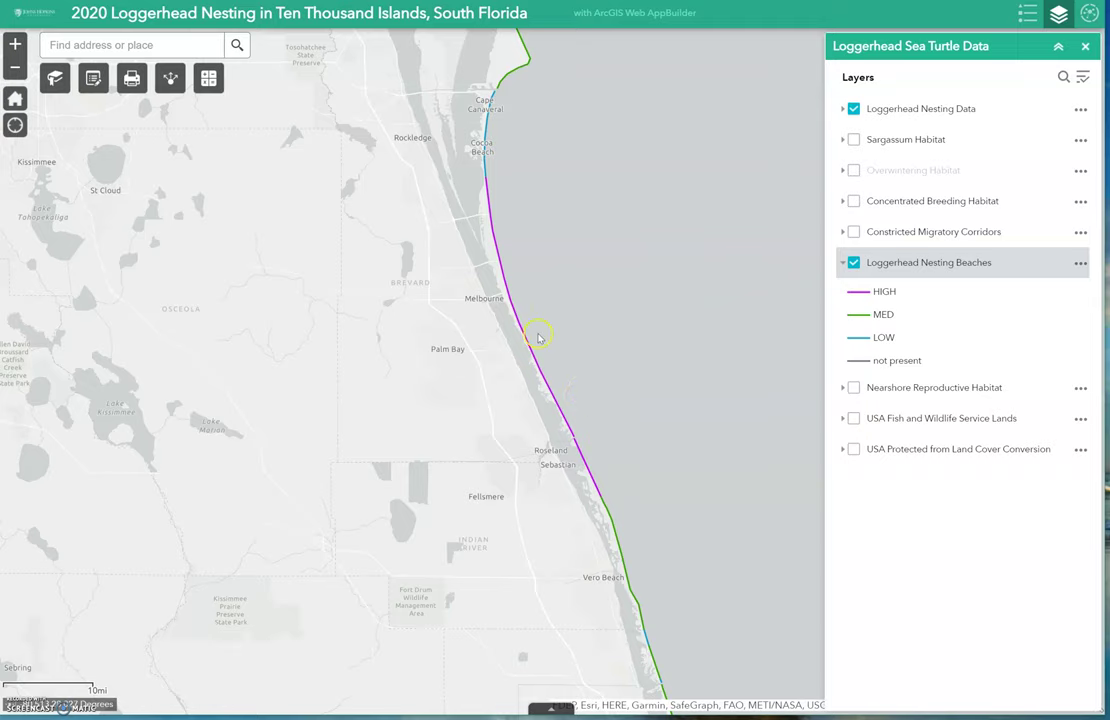
{"action": "scroll", "coordinate": [503, 255], "scroll_direction": "up", "scroll_amount": 1}
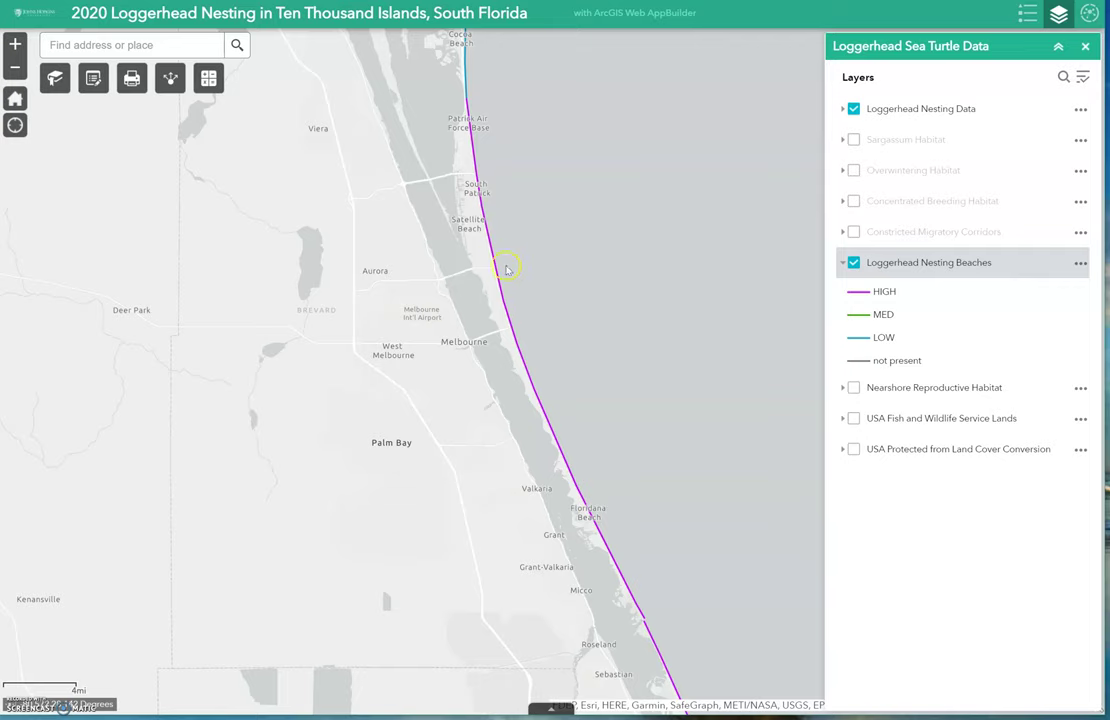
{"action": "scroll", "coordinate": [536, 352], "scroll_direction": "down", "scroll_amount": 3}
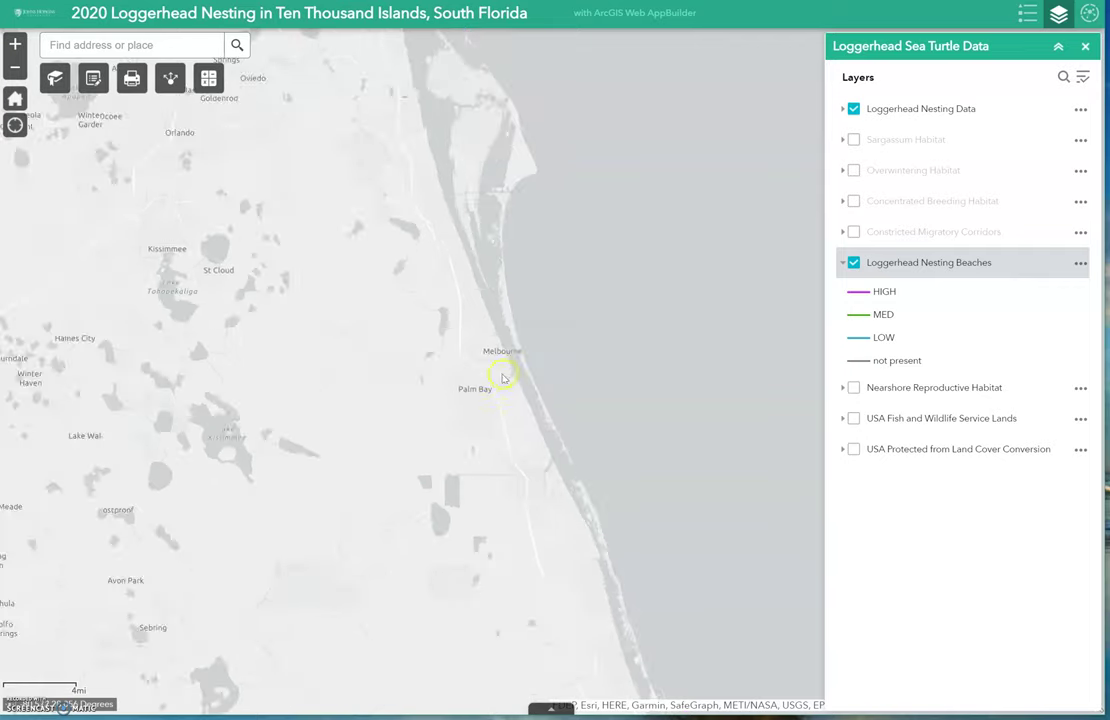
- Examine the nesting beach densities along the whole Florida coastline, and turn off the Loggerhead Nesting Beaches layer
{"action": "scroll", "coordinate": [326, 460], "scroll_direction": "down", "scroll_amount": 2}
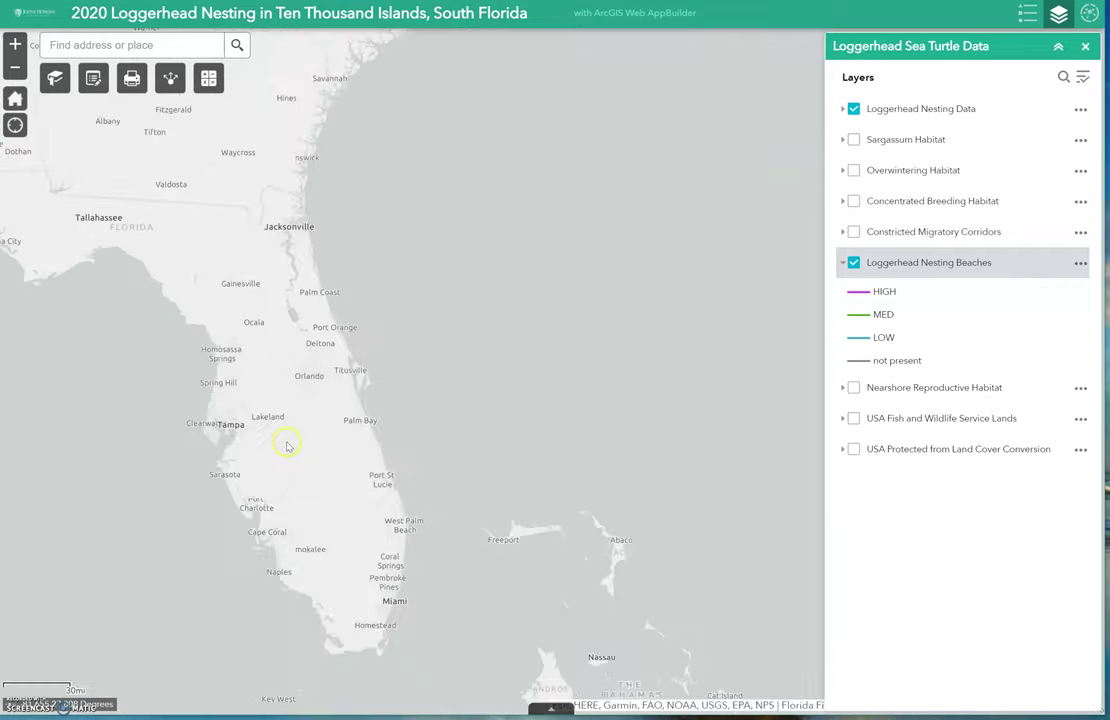
{"action": "left_click_drag", "start_coordinate": [303, 407], "coordinate": [472, 390]}
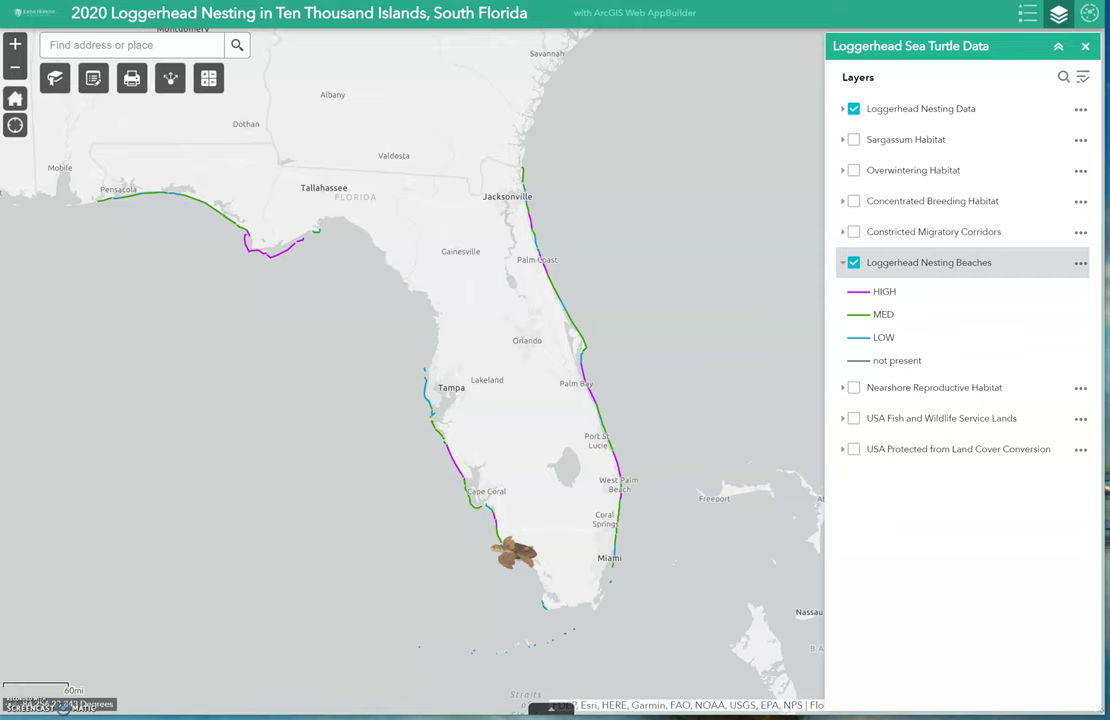
{"action": "left_click", "coordinate": [854, 263]}
- Turn on the Constricted Migratory Corridors, Concentrated Breeding, Overwintering and Sargassum Habitat layers and examine their extents from Florida to North Carolina
{"action": "left_click", "coordinate": [854, 232]}
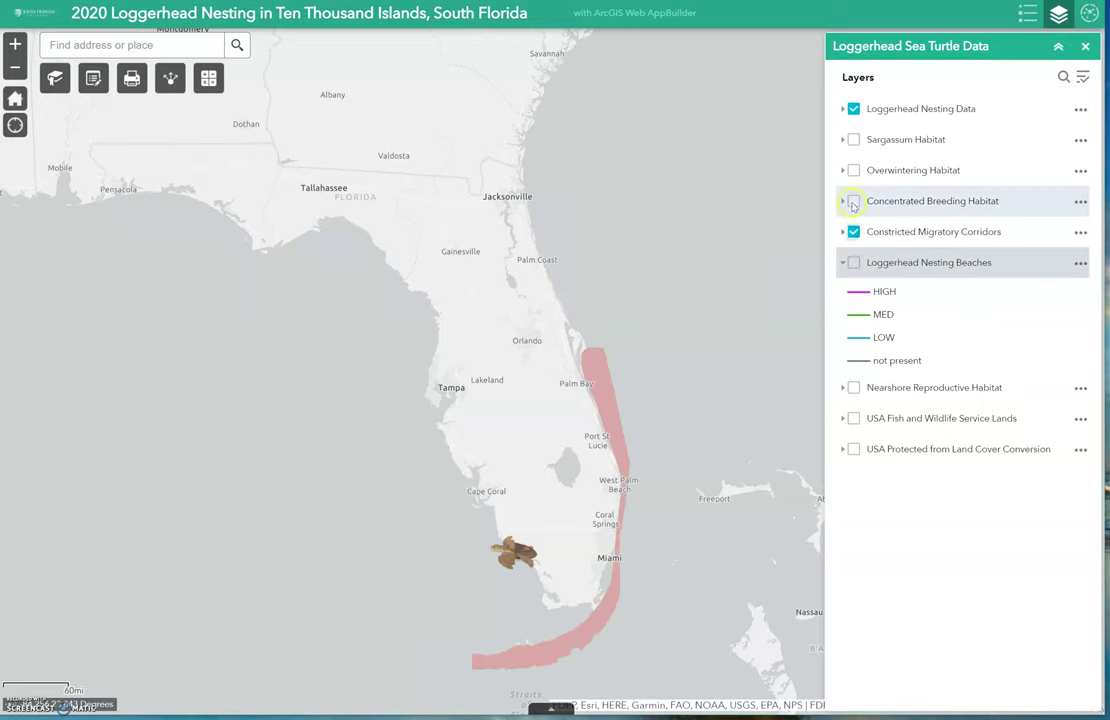
{"action": "left_click", "coordinate": [854, 203]}
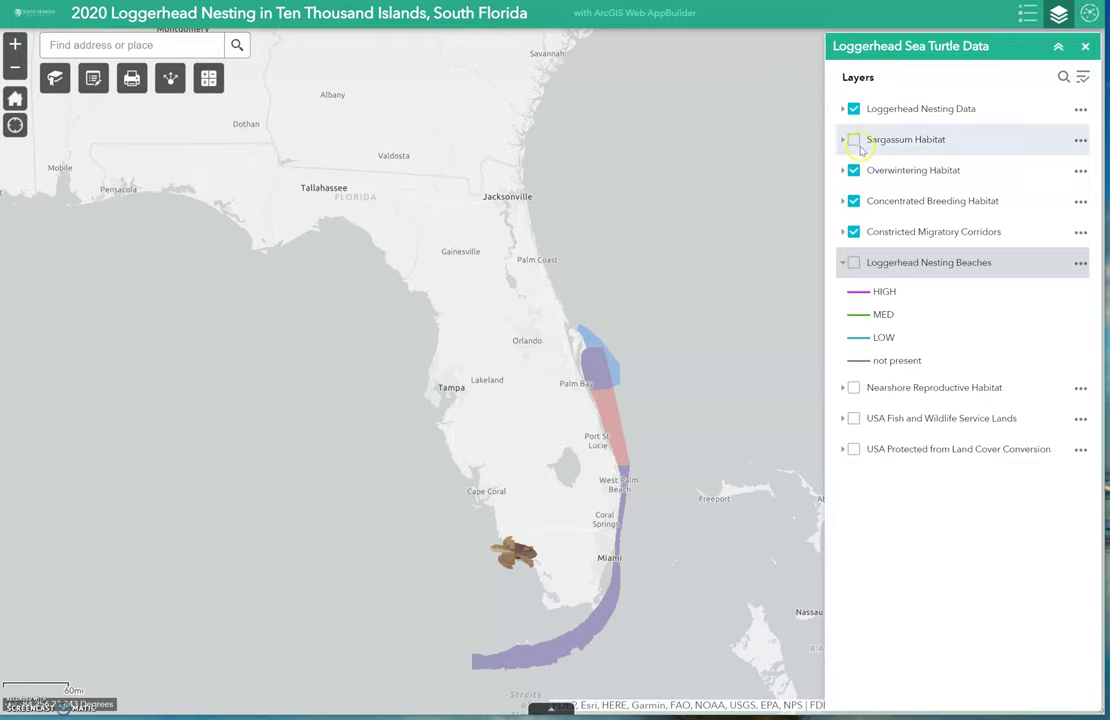
{"action": "left_click", "coordinate": [854, 140]}
{"action": "scroll", "coordinate": [680, 305], "scroll_direction": "down", "scroll_amount": 2}
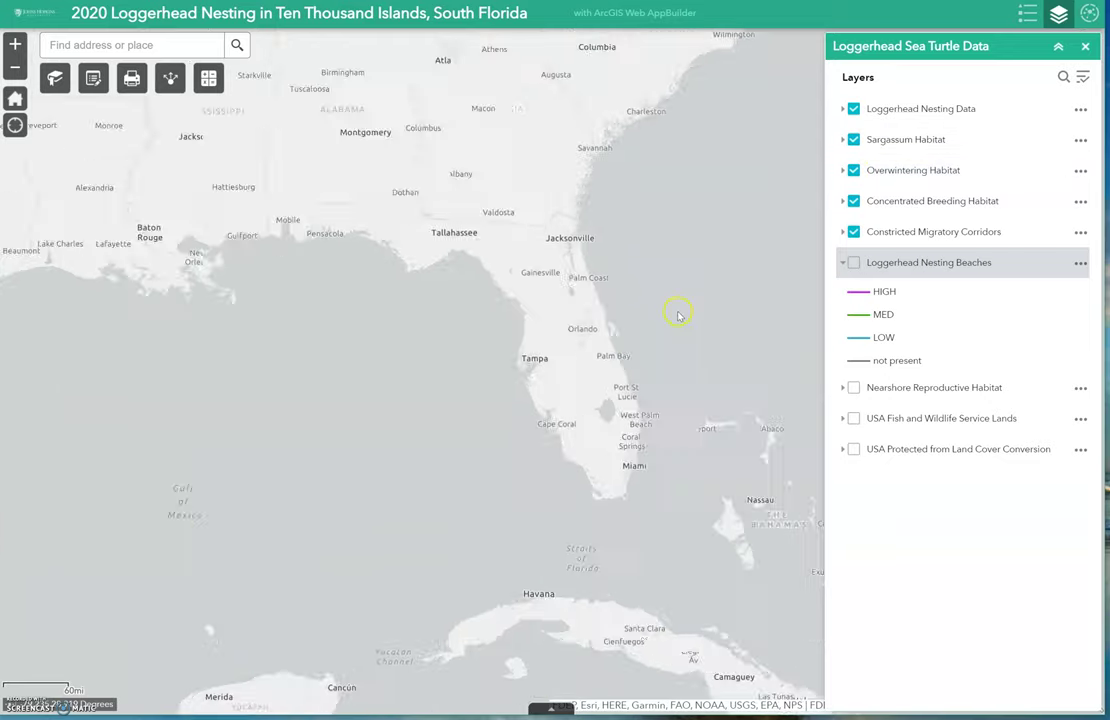
{"action": "left_click_drag", "start_coordinate": [701, 210], "coordinate": [493, 342]}
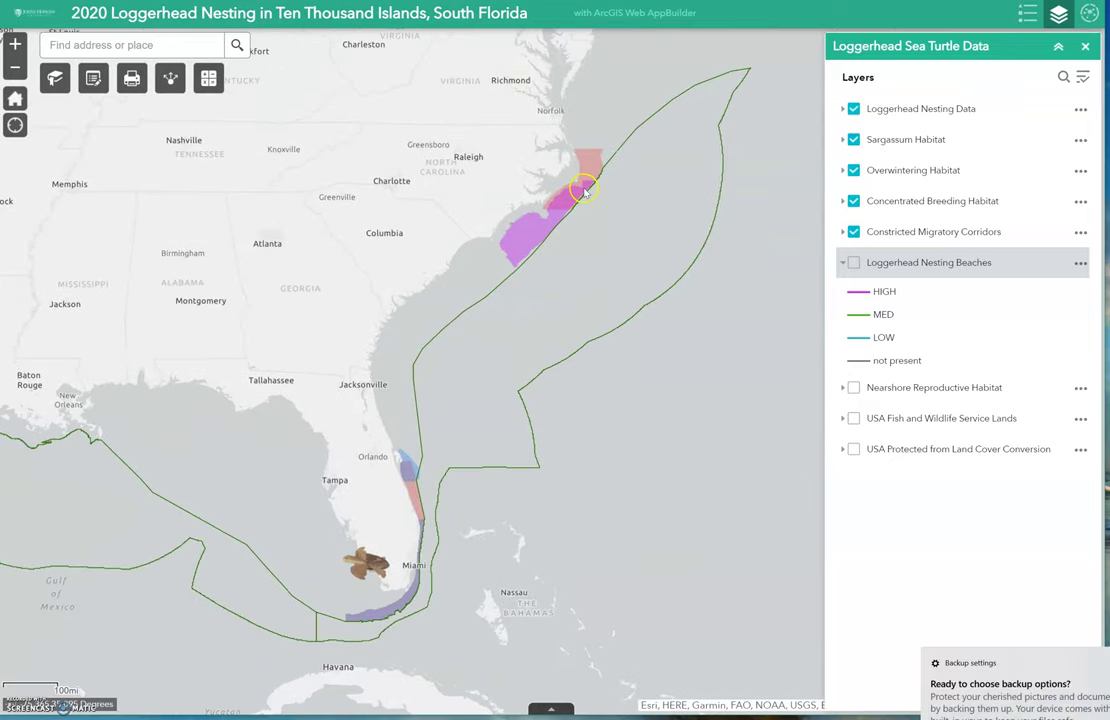
{"action": "left_click_drag", "start_coordinate": [543, 253], "coordinate": [553, 237]}
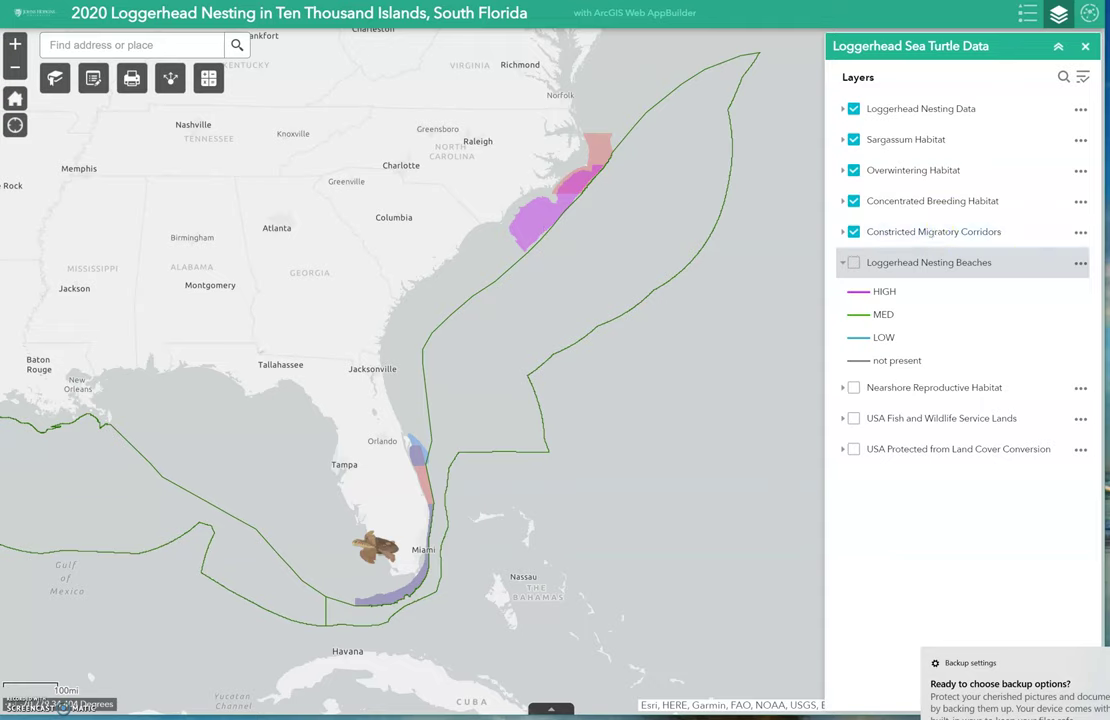
- Turn off the Constricted Migratory Corridors, Concentrated Breeding, Overwintering and Sargassum Habitat layers, and collapse the Loggerhead Nesting Beaches symbols
{"action": "left_click", "coordinate": [855, 233]}
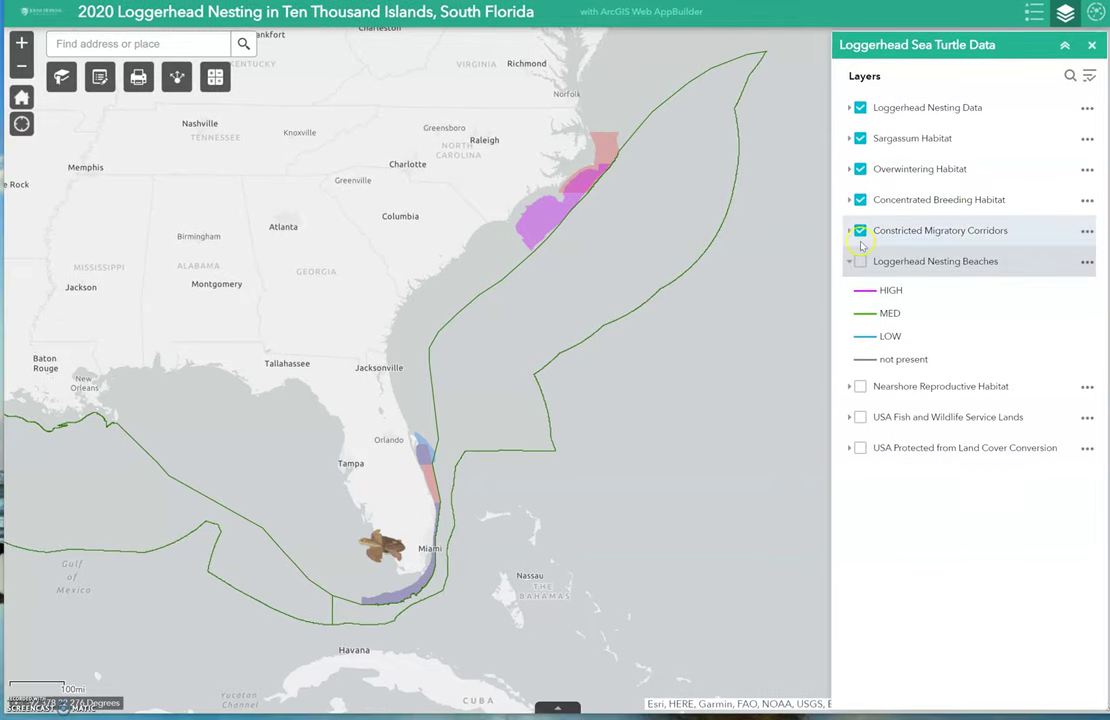
{"action": "left_click", "coordinate": [860, 200]}
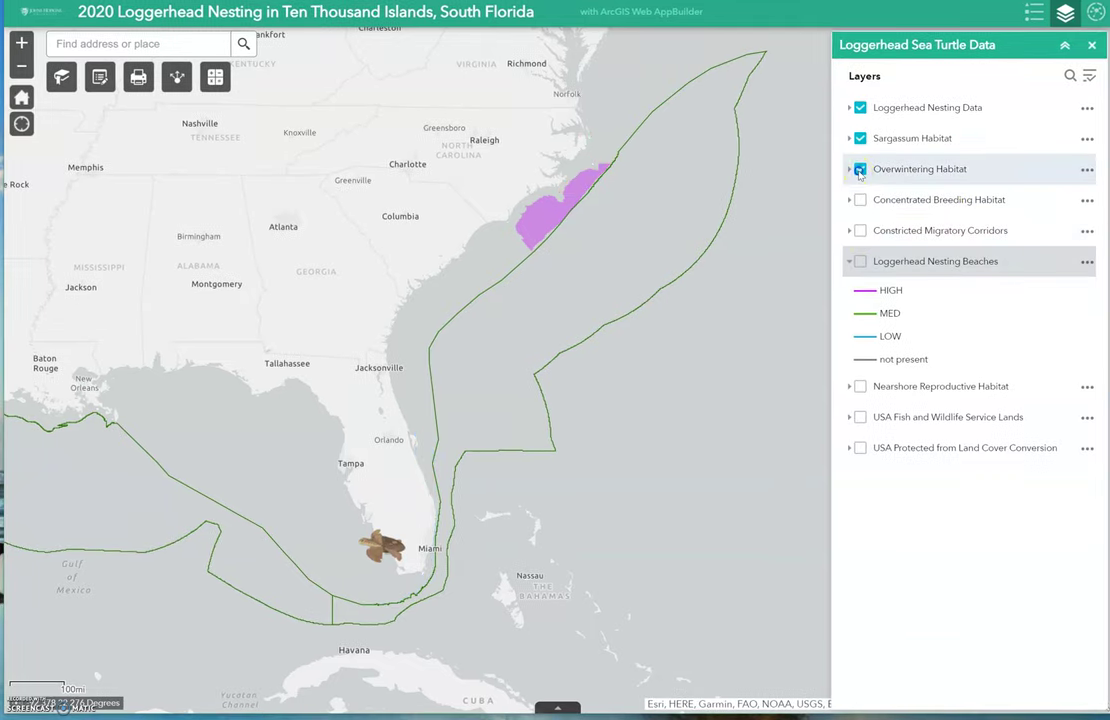
{"action": "left_click", "coordinate": [860, 169]}
{"action": "left_click", "coordinate": [860, 138]}
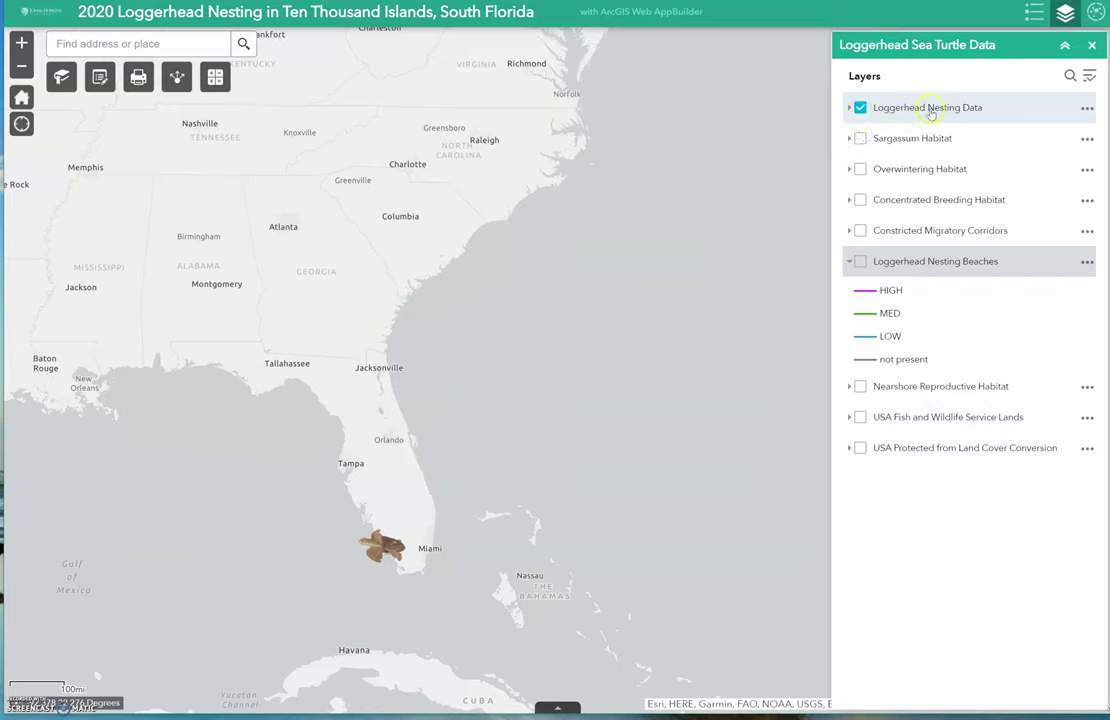
{"action": "left_click", "coordinate": [850, 262]}
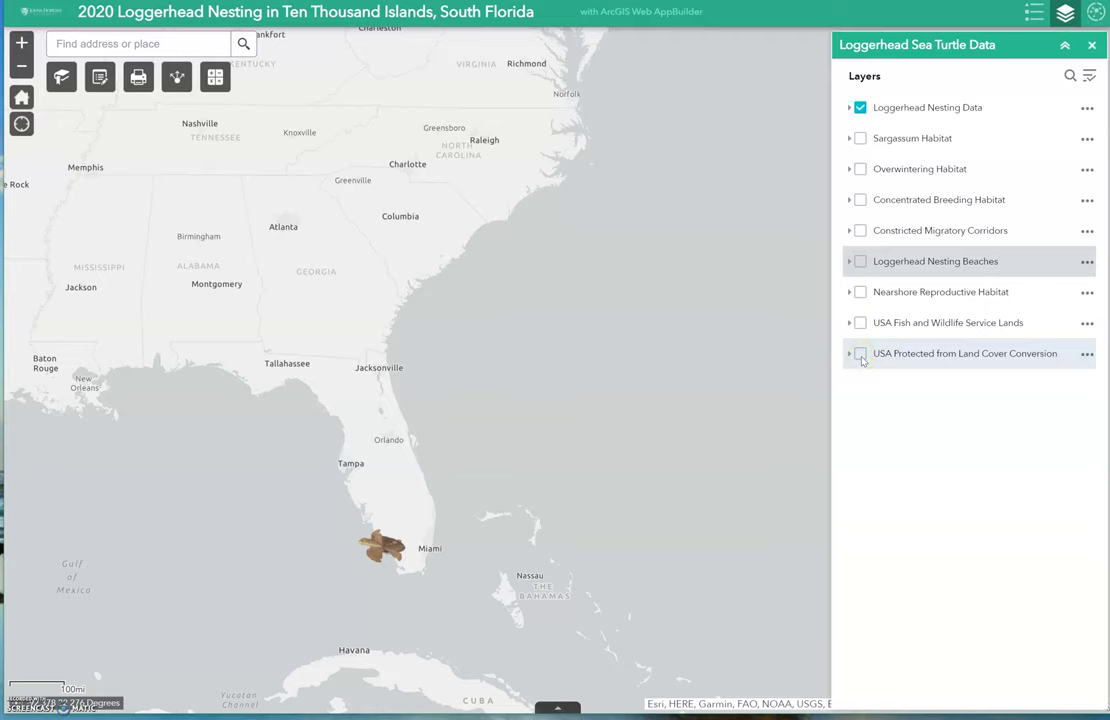
- Turn on the USA Protected from Land Cover Conversion layer and go to the Loggerhead Nesting bookmark
{"action": "left_click", "coordinate": [861, 355]}
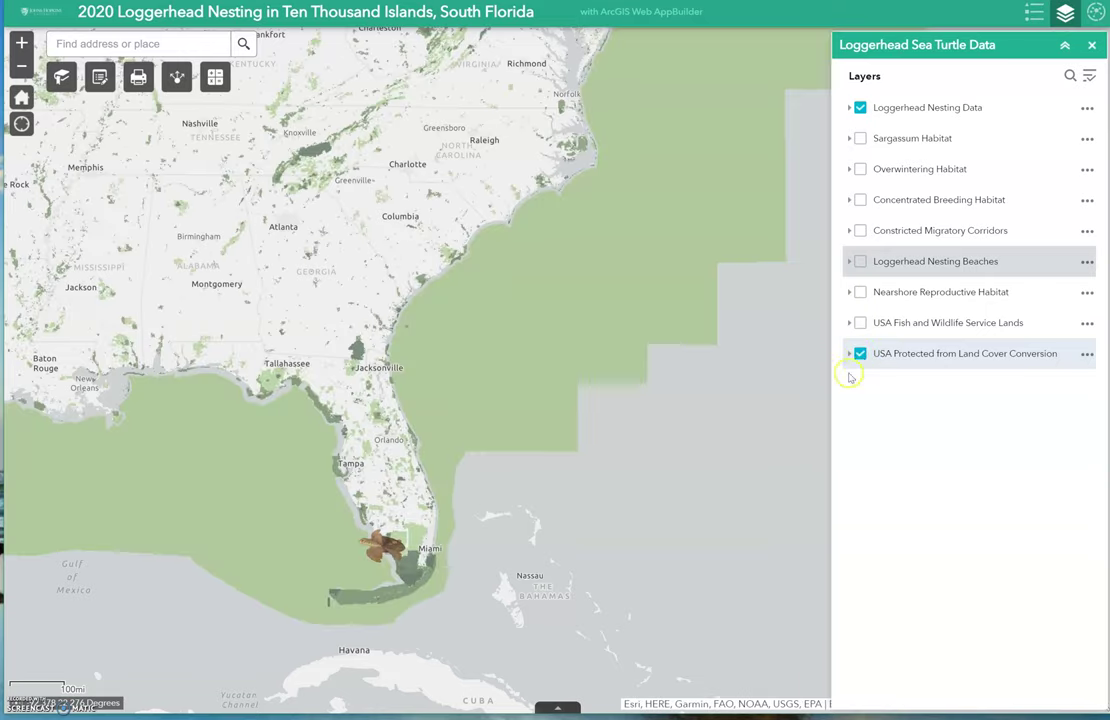
{"action": "left_click", "coordinate": [61, 77]}
{"action": "left_click", "coordinate": [103, 152]}
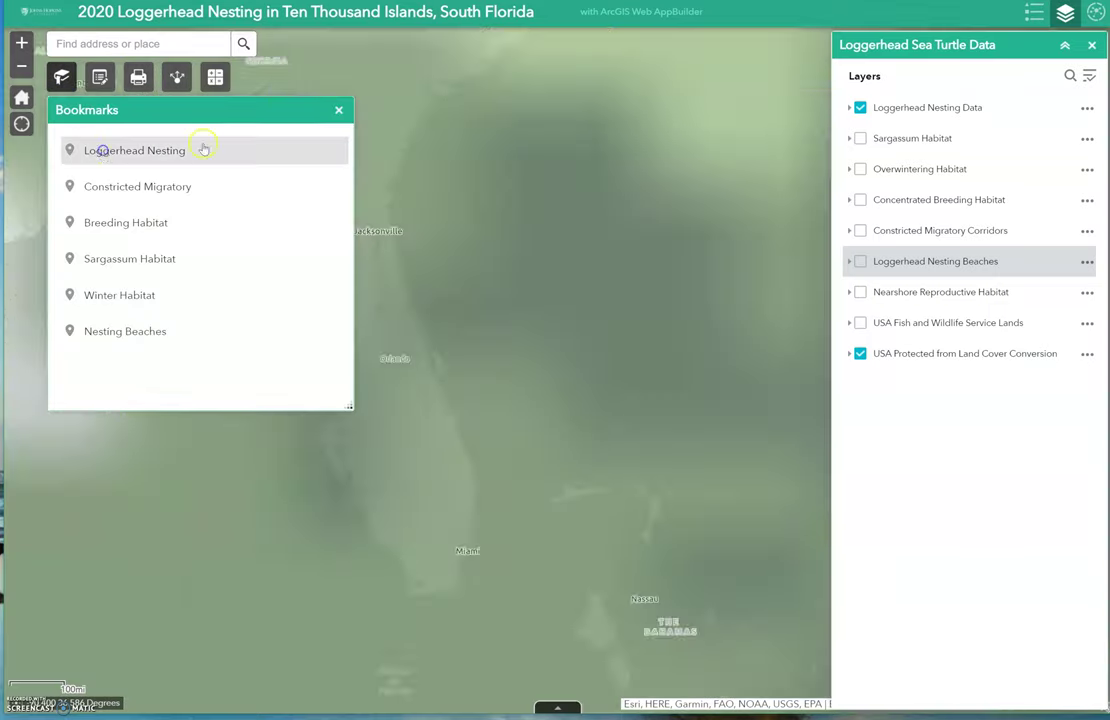
{"action": "left_click", "coordinate": [338, 110]}
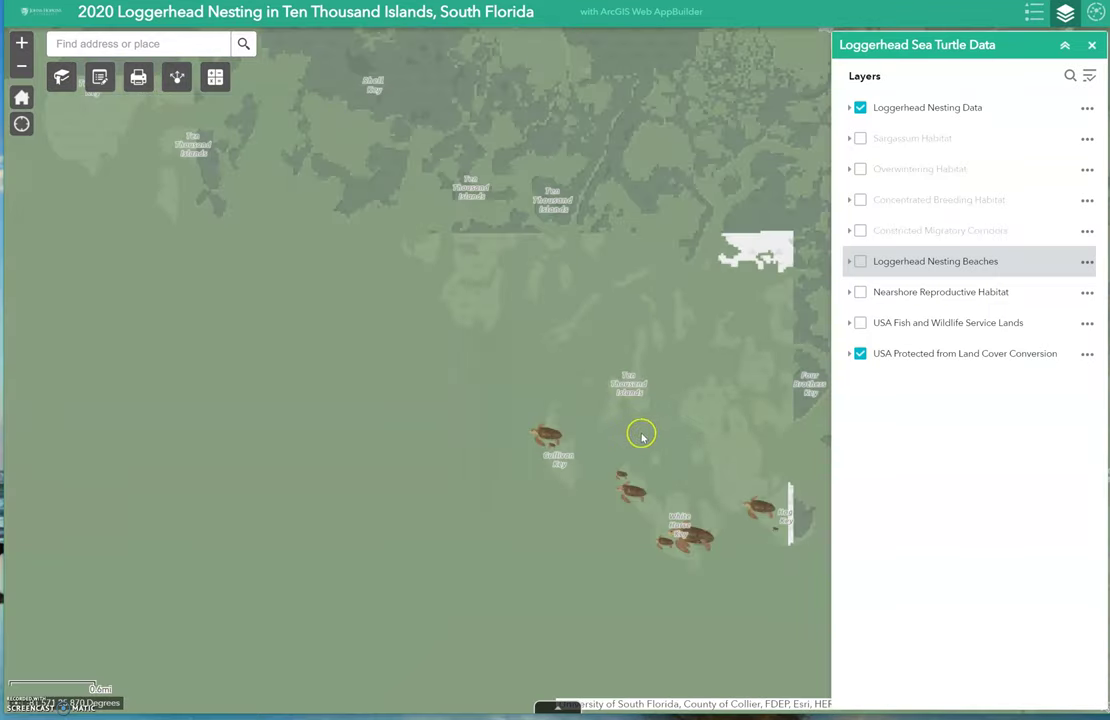
- Read the GAP status pop-up for the protected area east of Gullivan Key, and close it
{"action": "left_click", "coordinate": [656, 434]}
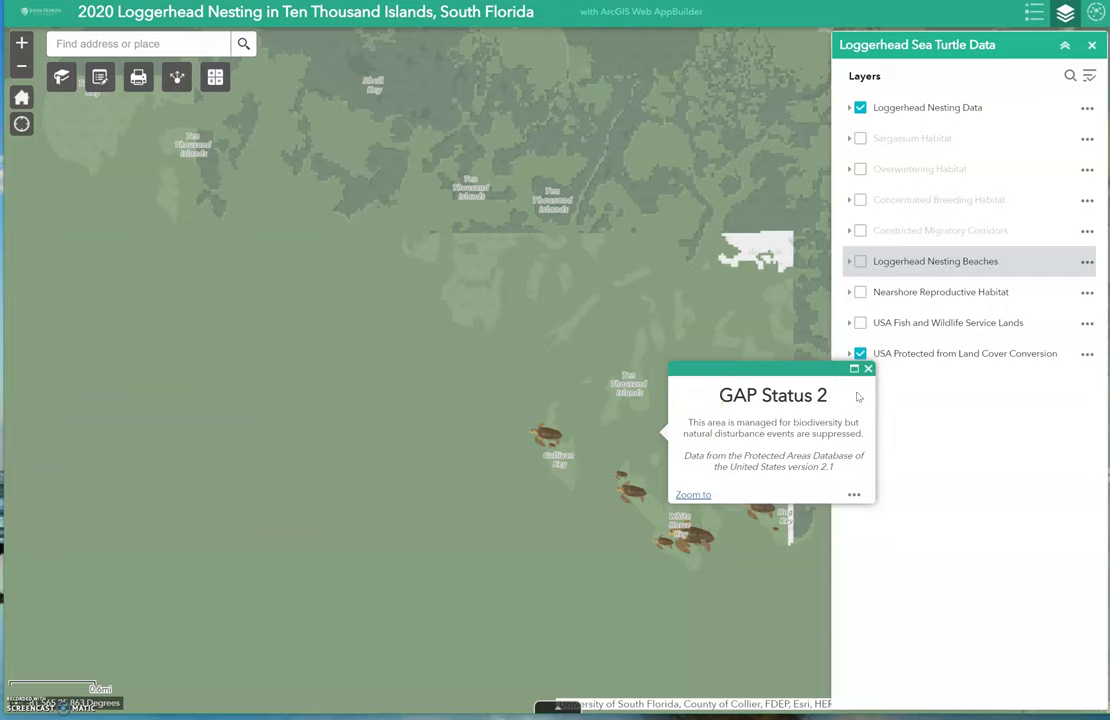
{"action": "left_click", "coordinate": [910, 408]}
{"action": "left_click", "coordinate": [868, 368]}
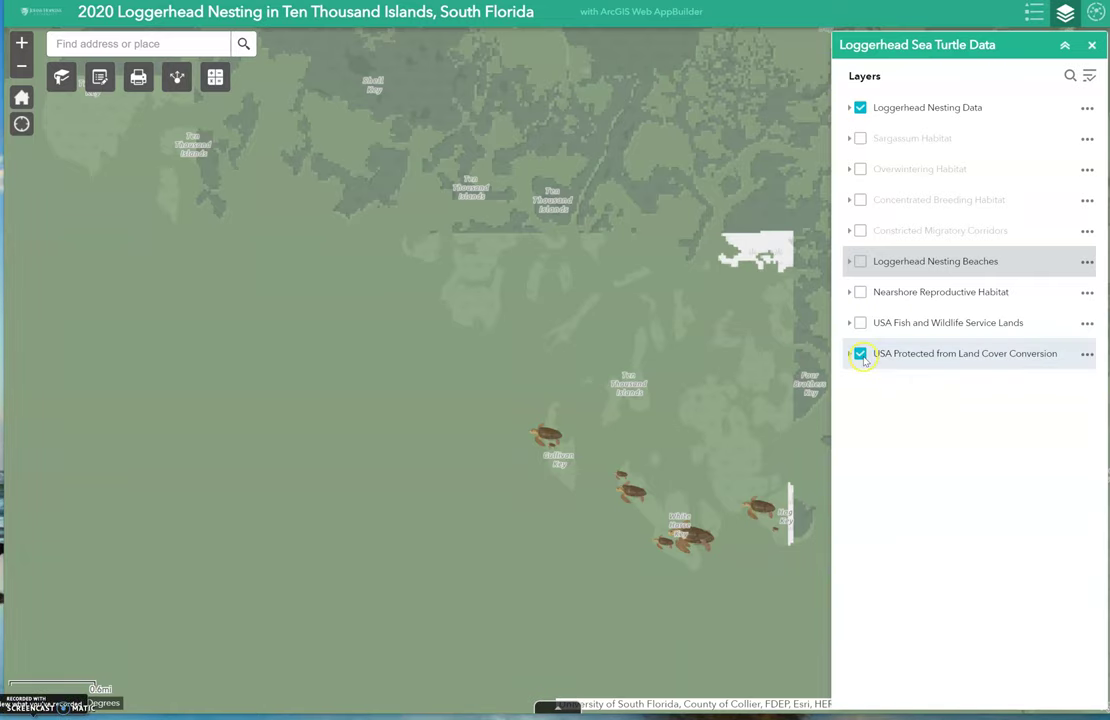
- Replace the land cover protection layer with USA Fish and Wildlife Service Lands, and open the pop-up for the land area at Panther Key
{"action": "left_click", "coordinate": [860, 355]}
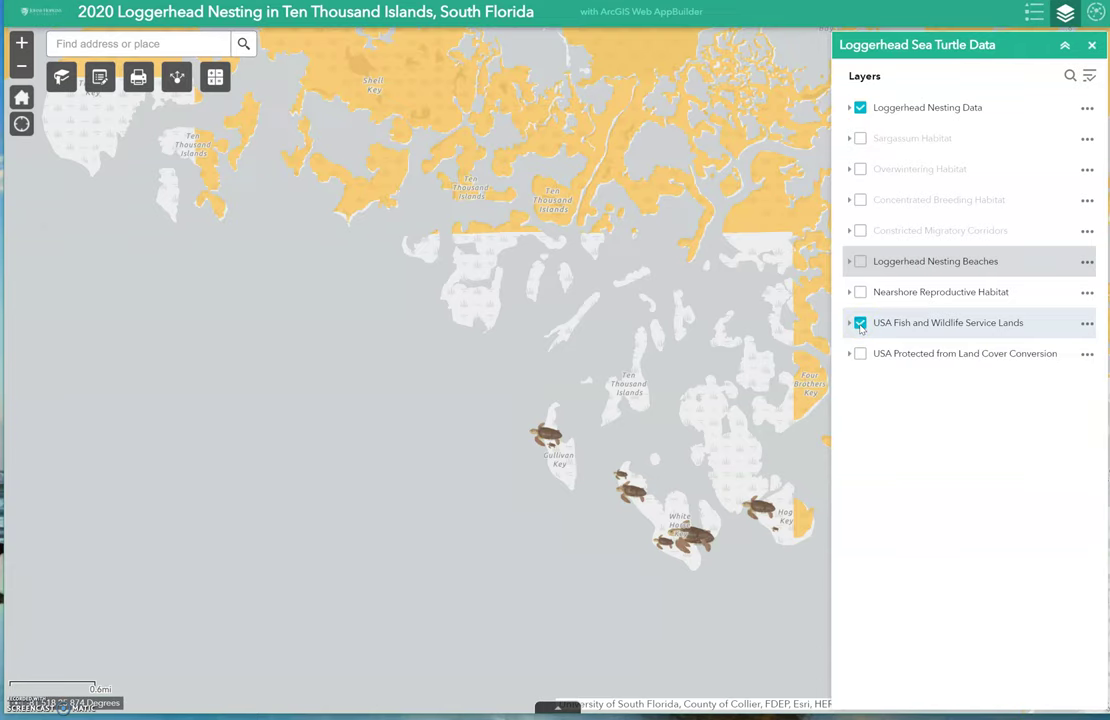
{"action": "left_click_drag", "start_coordinate": [755, 397], "coordinate": [446, 392]}
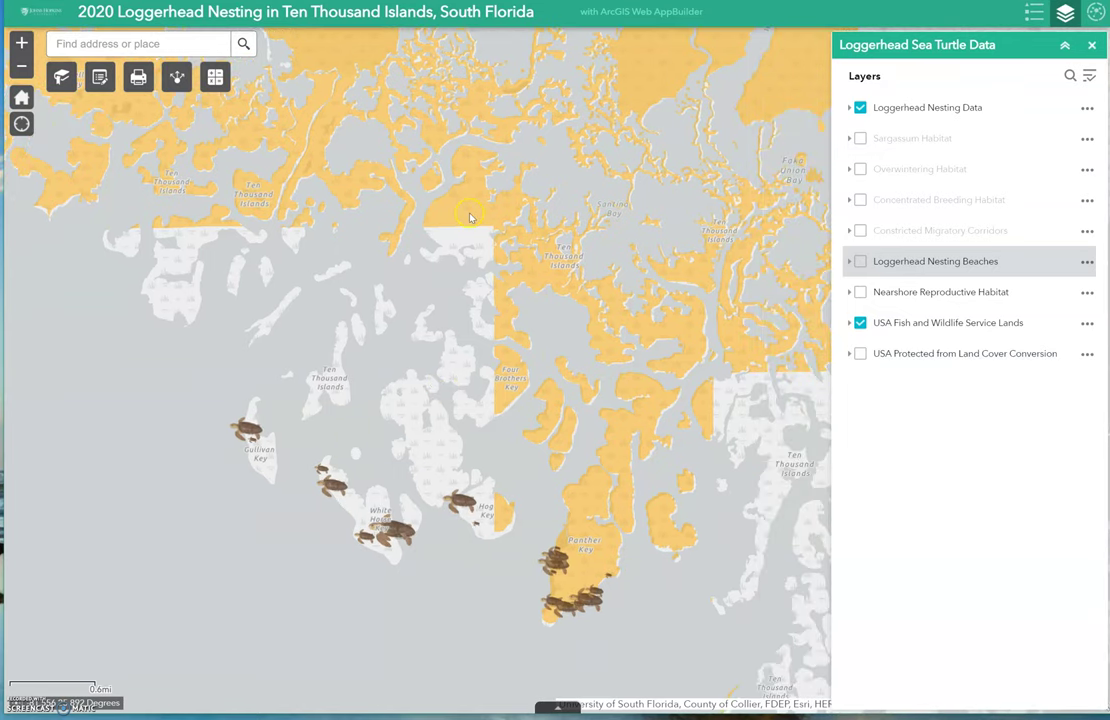
{"action": "left_click", "coordinate": [575, 511]}
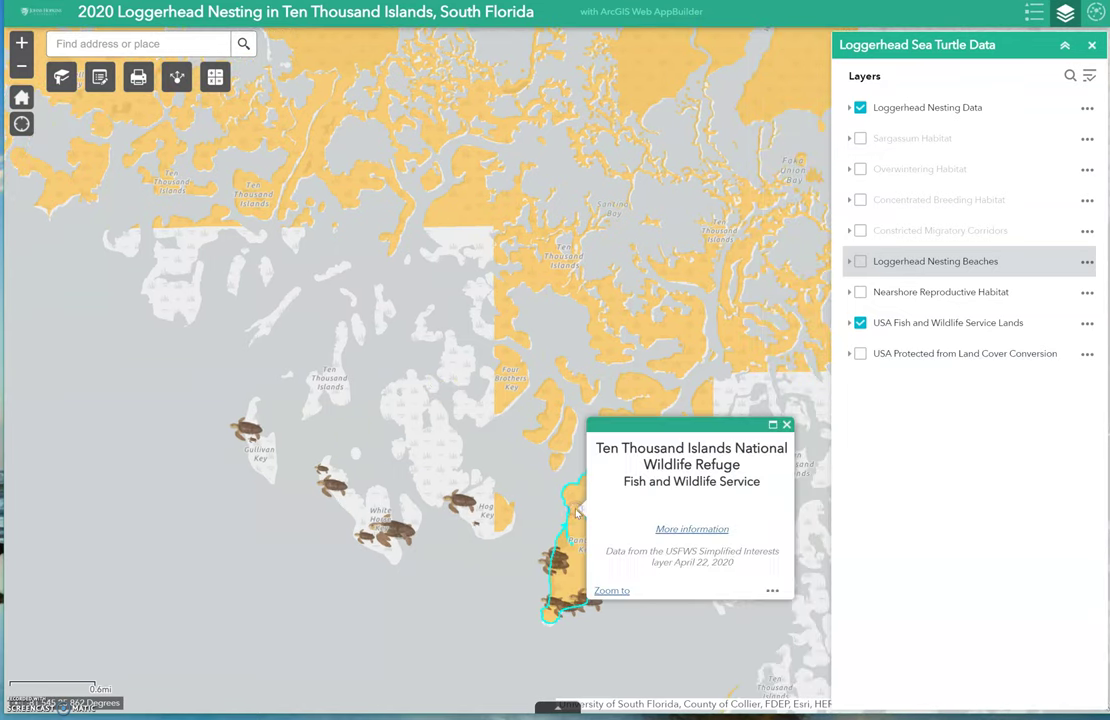
{"action": "left_click", "coordinate": [654, 428]}
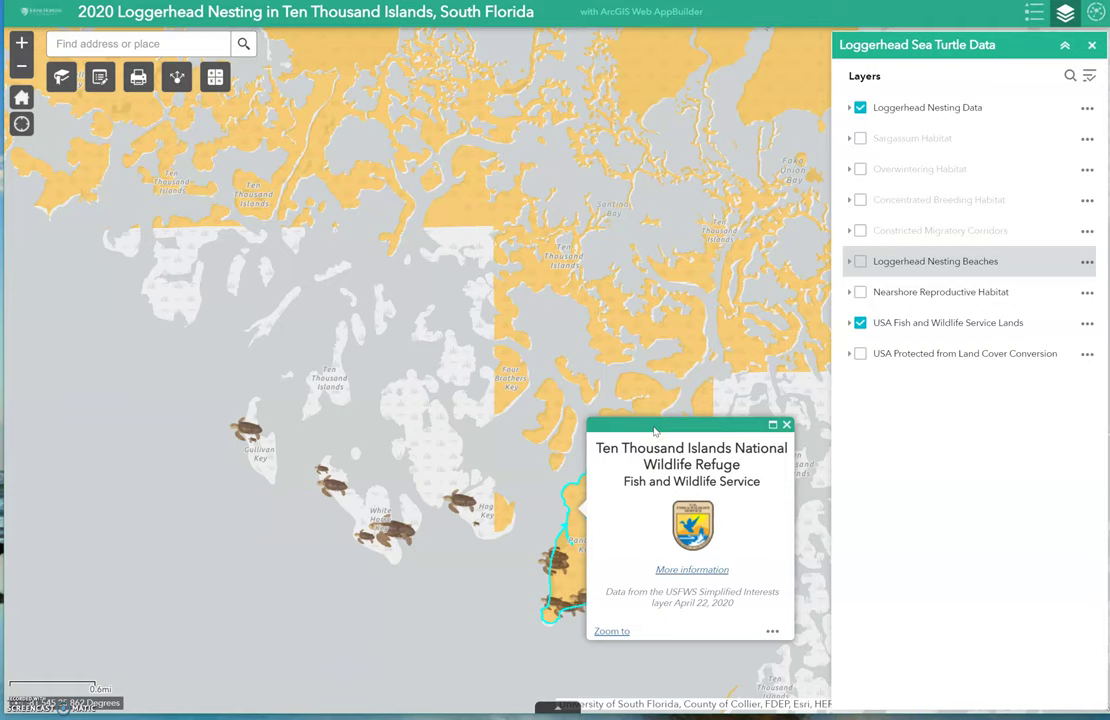
- Open the refuge's More information link and look through the U.S. Fish & Wildlife Service home page
{"action": "left_click", "coordinate": [714, 577]}
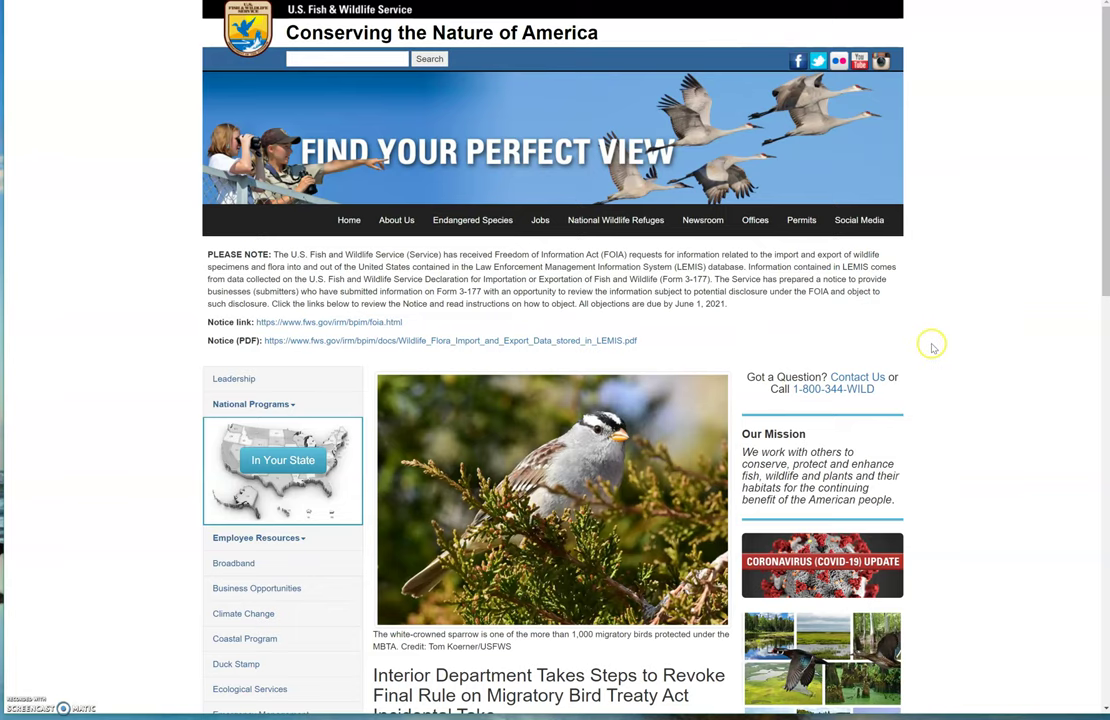
{"action": "scroll", "coordinate": [932, 380], "scroll_direction": "down", "scroll_amount": 1}
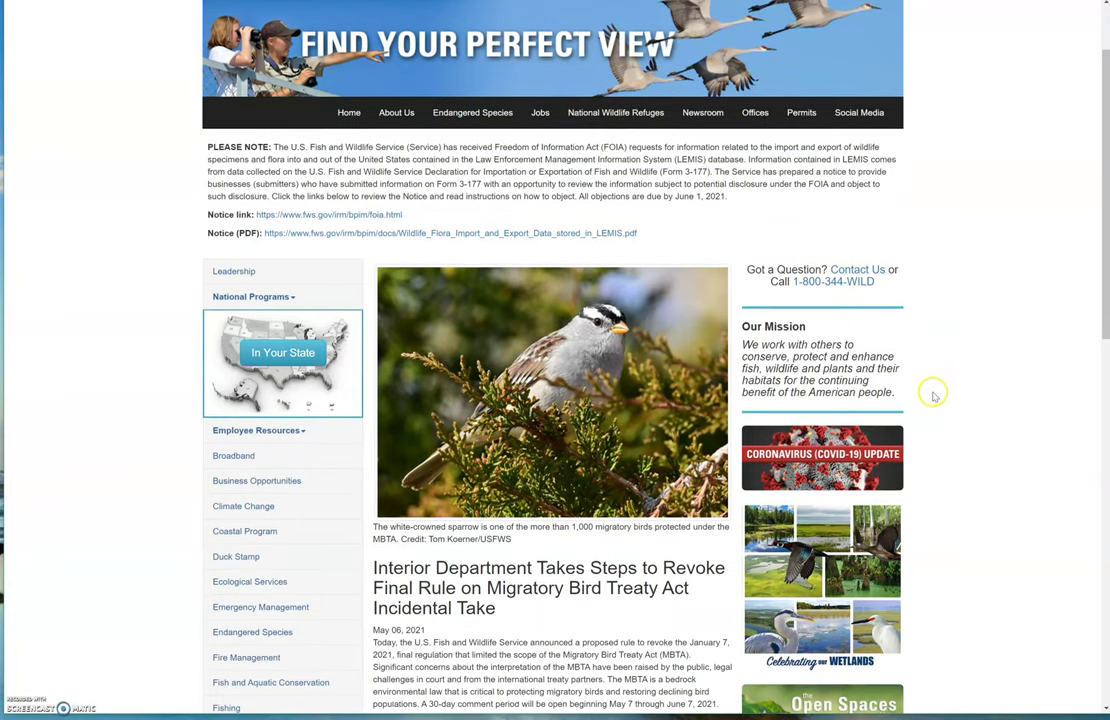
{"action": "scroll", "coordinate": [932, 392], "scroll_direction": "down", "scroll_amount": 2}
{"action": "scroll", "coordinate": [935, 398], "scroll_direction": "down", "scroll_amount": 1}
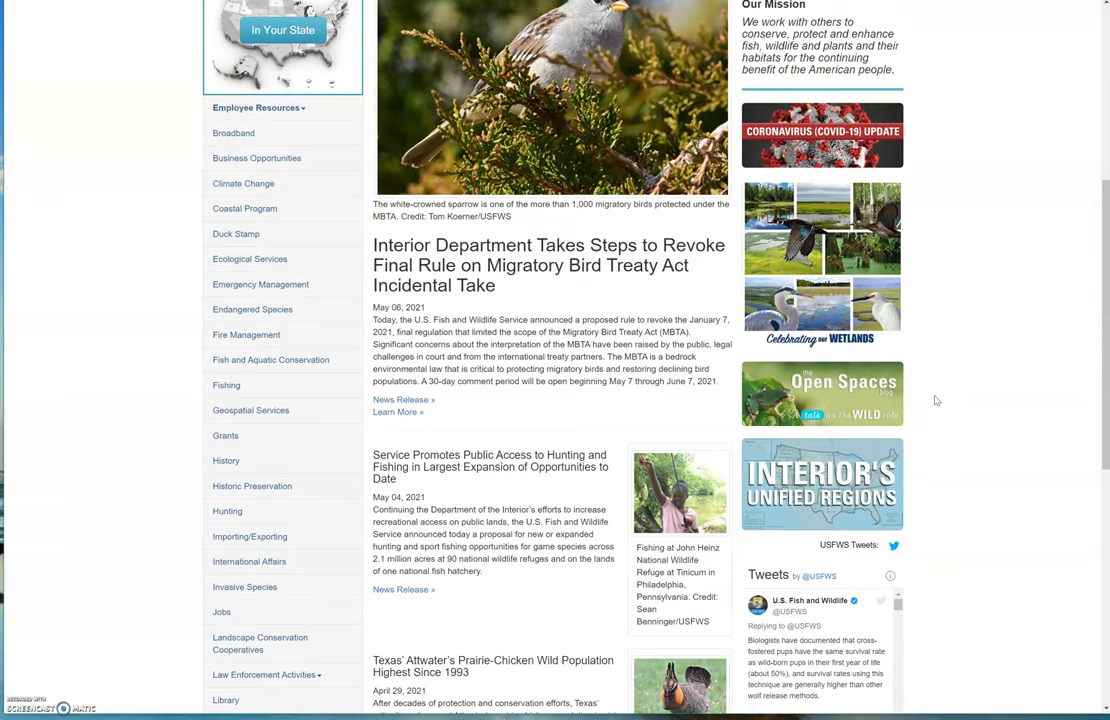
{"action": "scroll", "coordinate": [937, 399], "scroll_direction": "down", "scroll_amount": 2}
{"action": "scroll", "coordinate": [940, 397], "scroll_direction": "down", "scroll_amount": 3}
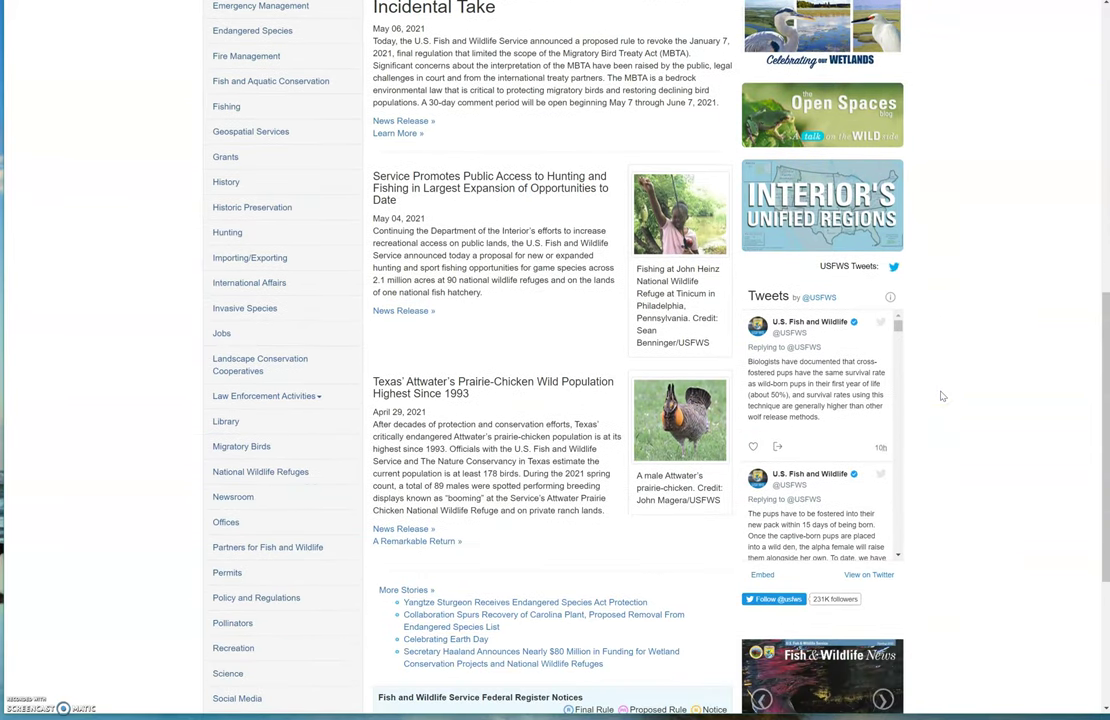
{"action": "scroll", "coordinate": [942, 399], "scroll_direction": "up", "scroll_amount": 4}
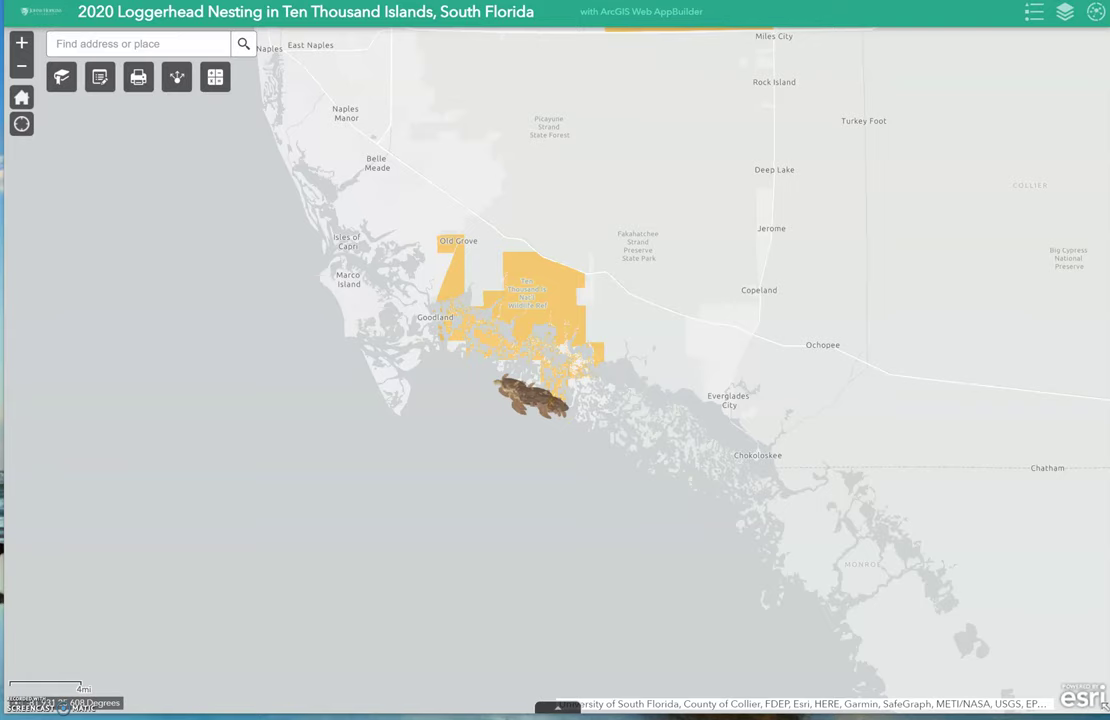